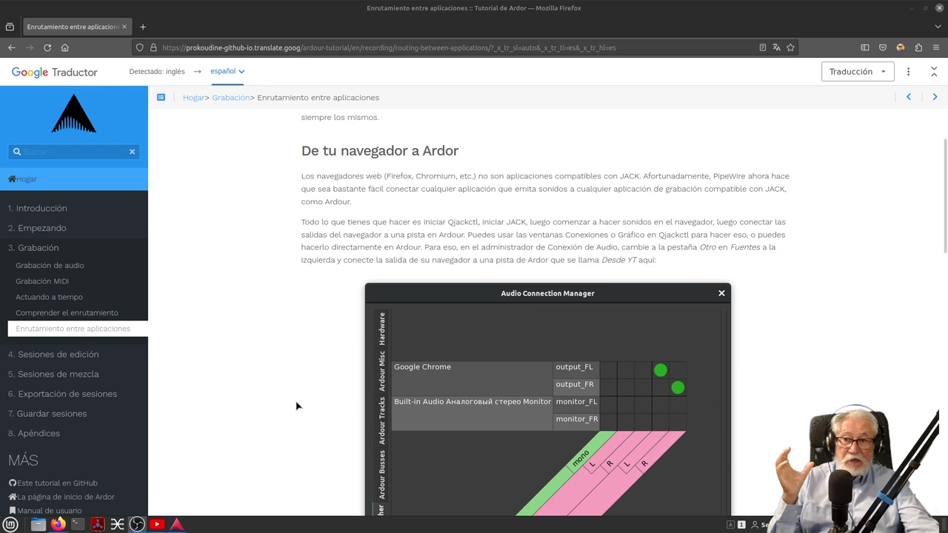
Step: Switch to Ardour, open the audio connections manager, enlarge its window and show the External sources
scroll(296, 406, "down", 1)
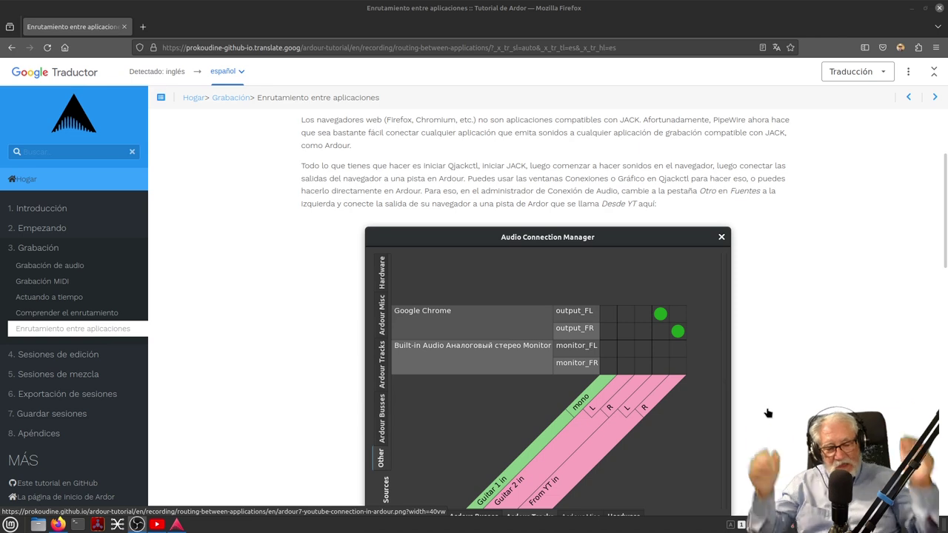
scroll(768, 413, "down", 3)
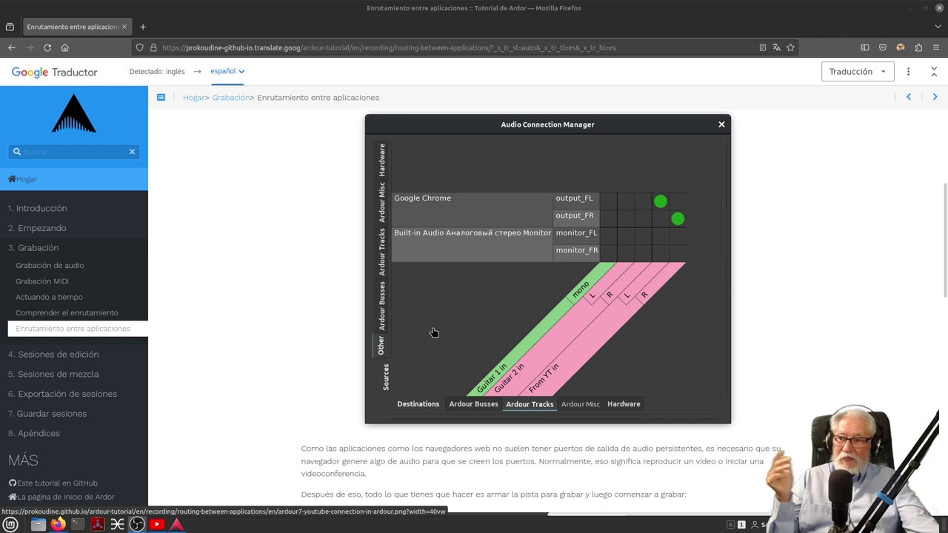
left_click(176, 525)
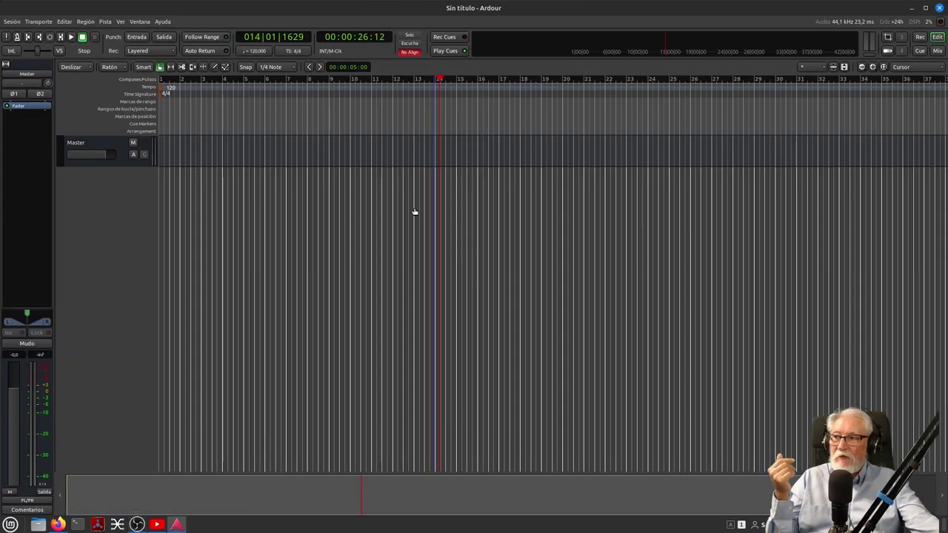
left_click(140, 22)
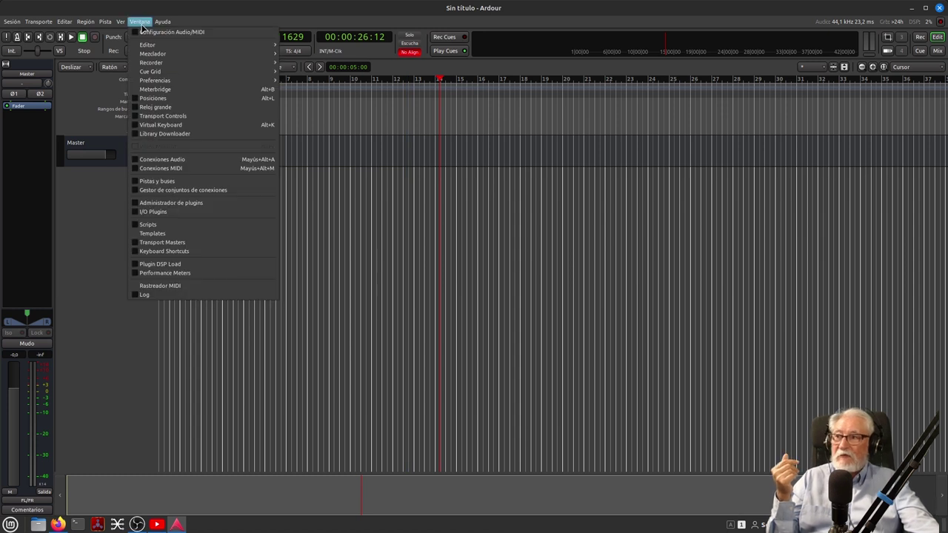
left_click(165, 159)
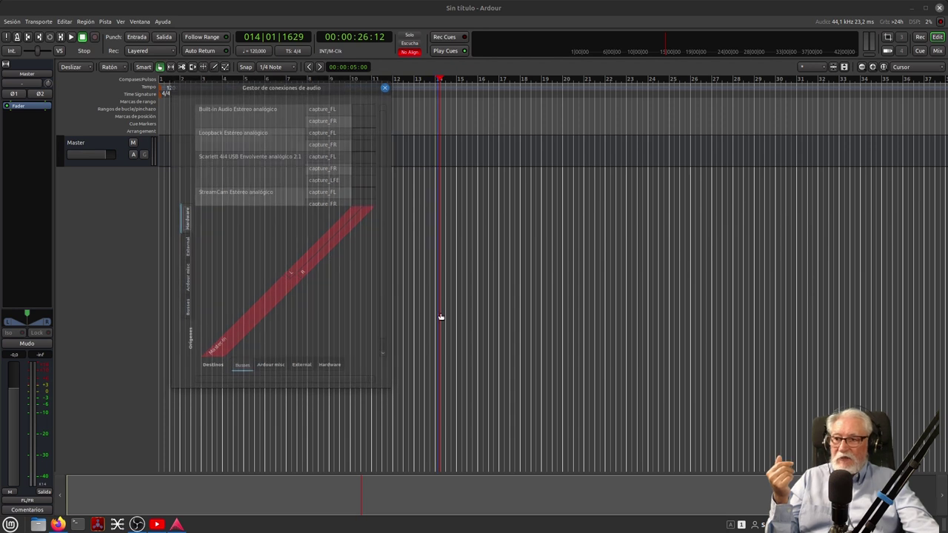
left_click_drag(390, 381, 704, 453)
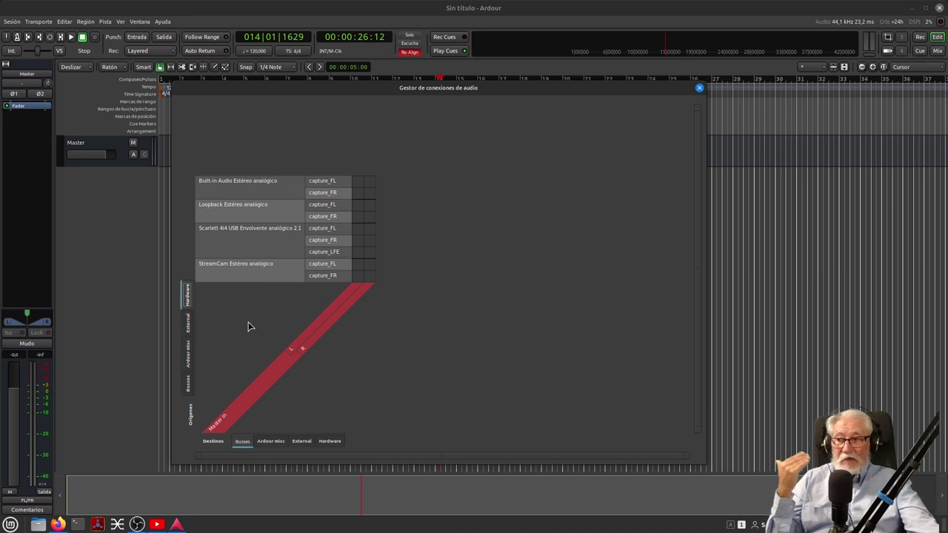
left_click(187, 330)
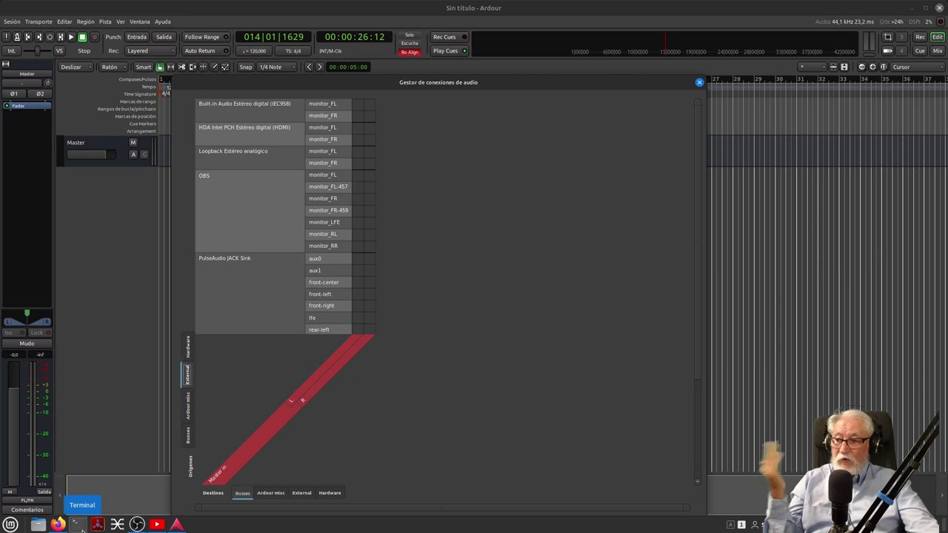
Step: Switch to Firefox and review the tutorial's connection matrix example and its instructions for recording browser audio
left_click(58, 524)
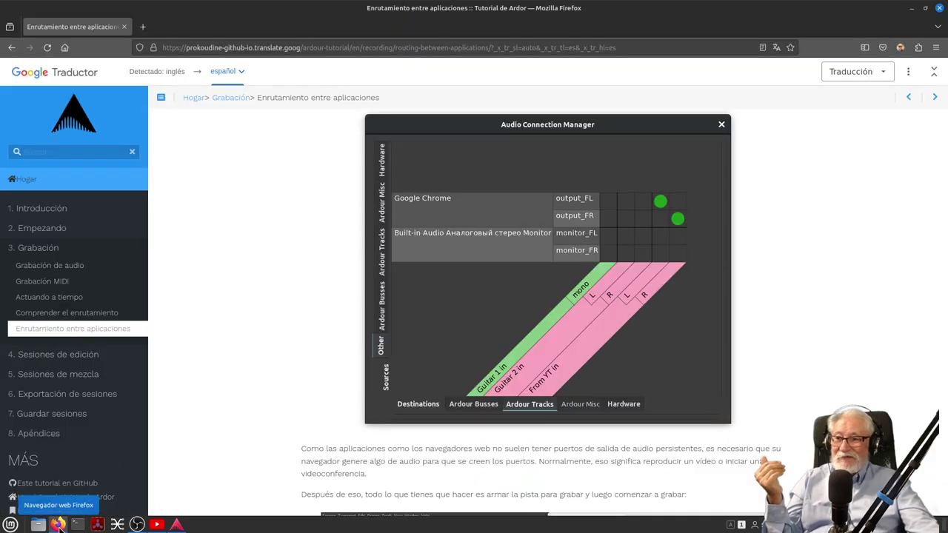
scroll(233, 442, "down", 3)
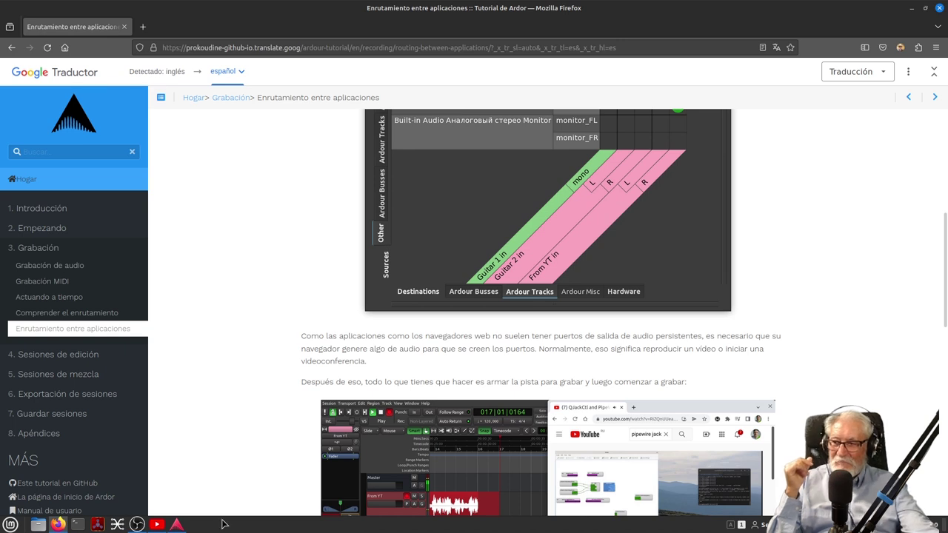
mouse_move(155, 525)
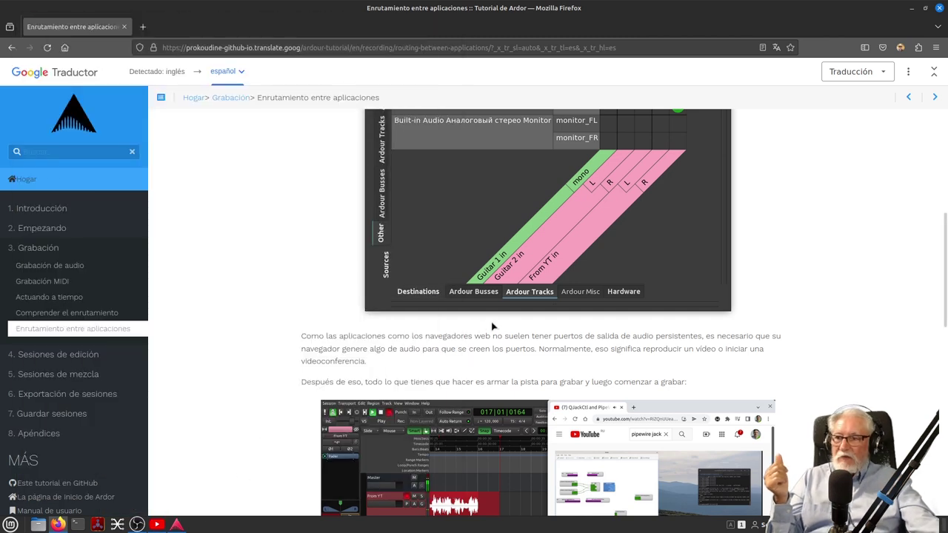
scroll(313, 322, "up", 2)
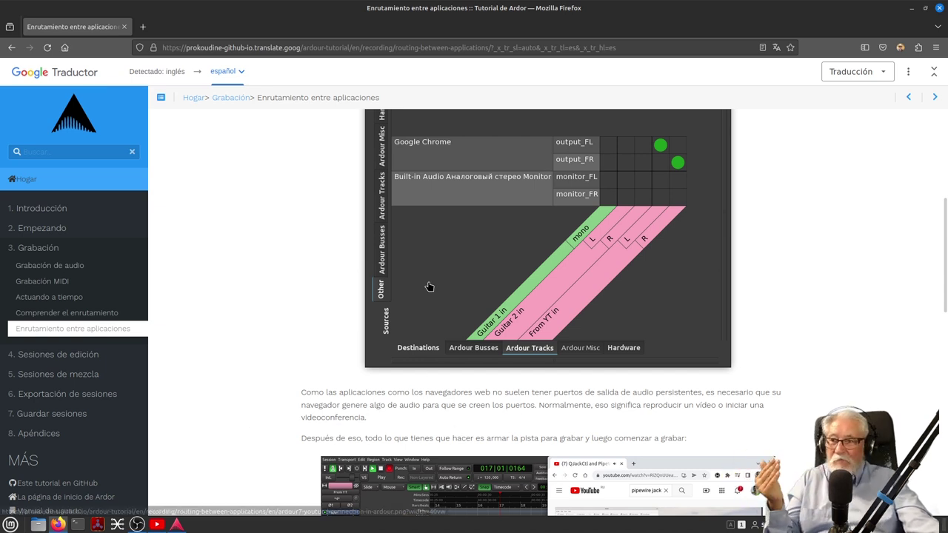
Step: Return to Ardour and decline restarting the Cinnamon desktop in the crash dialog
left_click(174, 525)
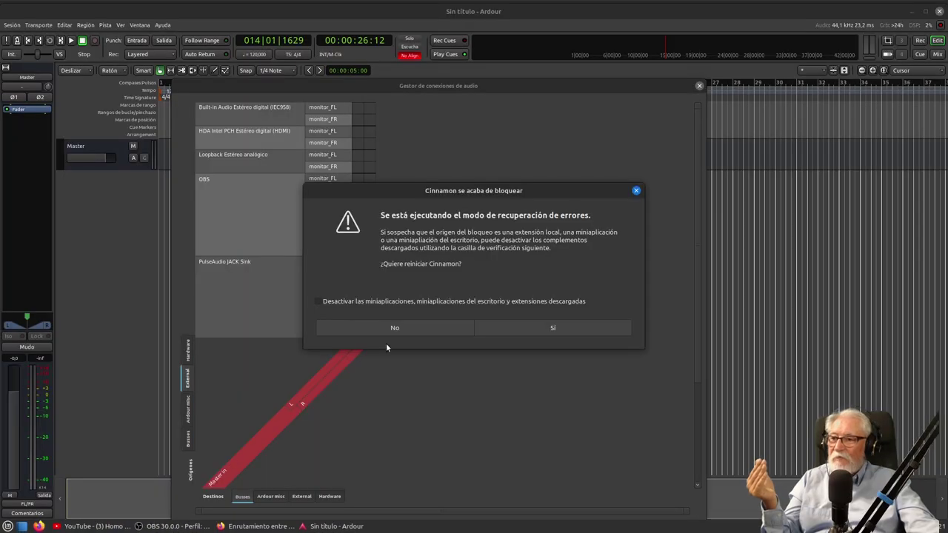
left_click(419, 326)
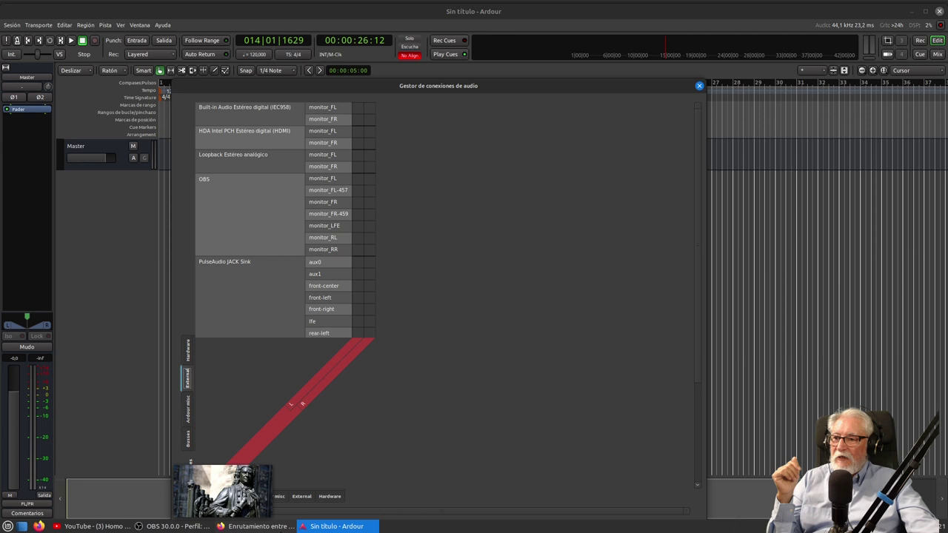
Step: Check the YouTube video window and the tutorial page in Firefox, and return to Ardour to close the audio connections manager
left_click(118, 530)
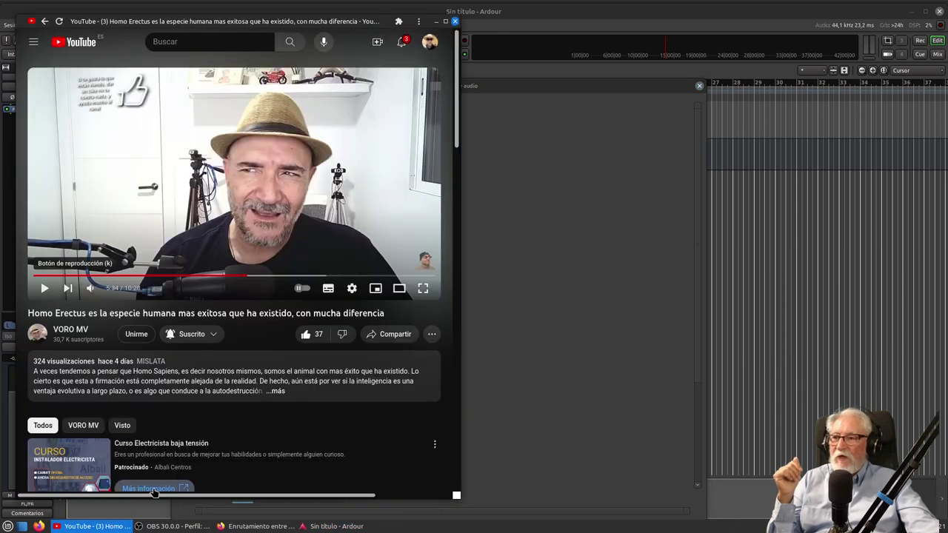
mouse_move(155, 527)
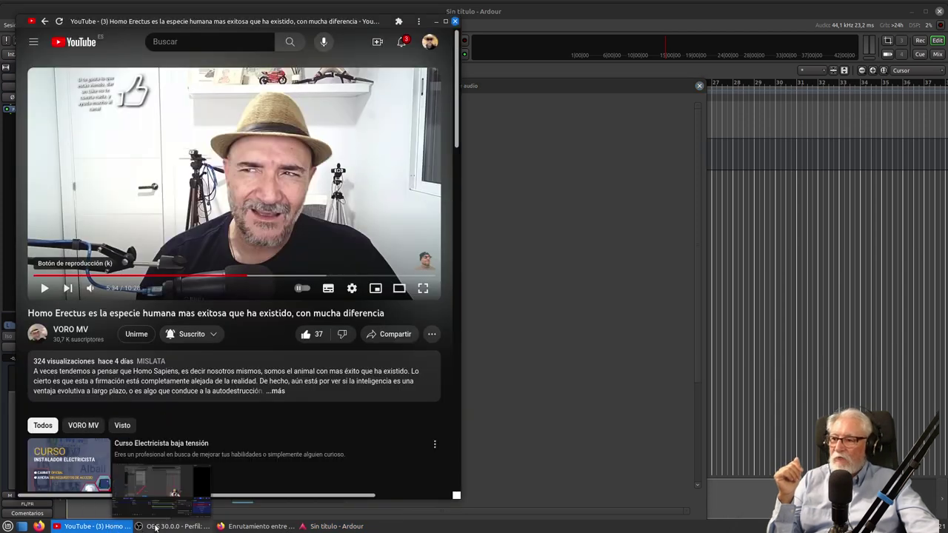
left_click(222, 527)
scroll(359, 418, "down", 2)
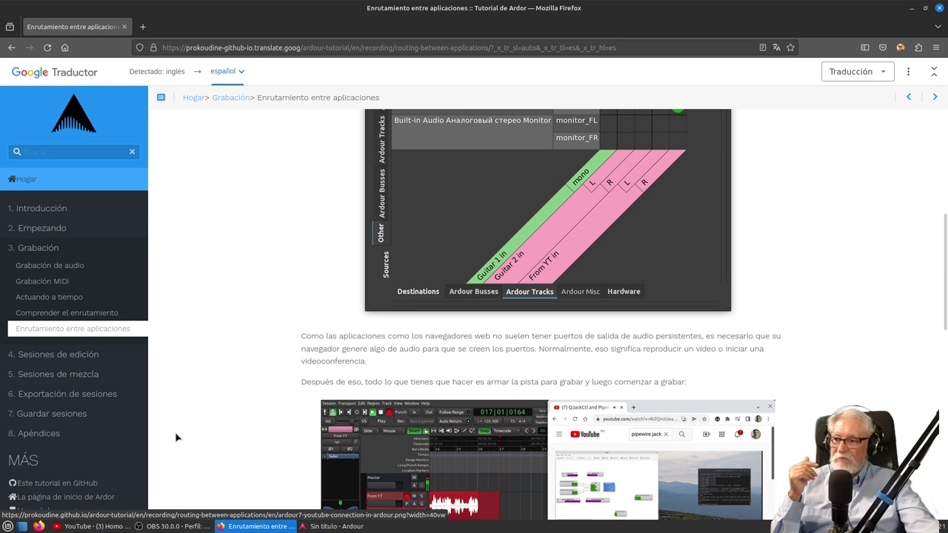
left_click(305, 523)
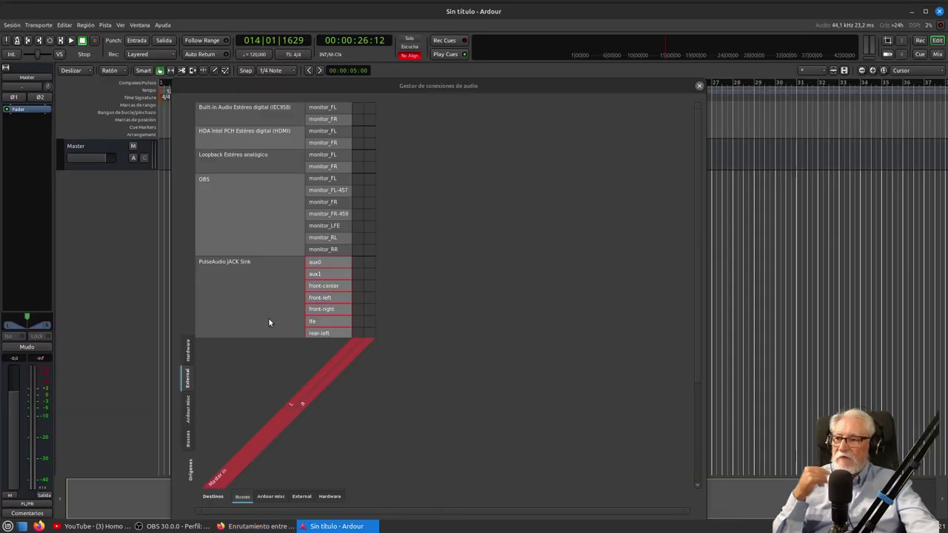
left_click(700, 85)
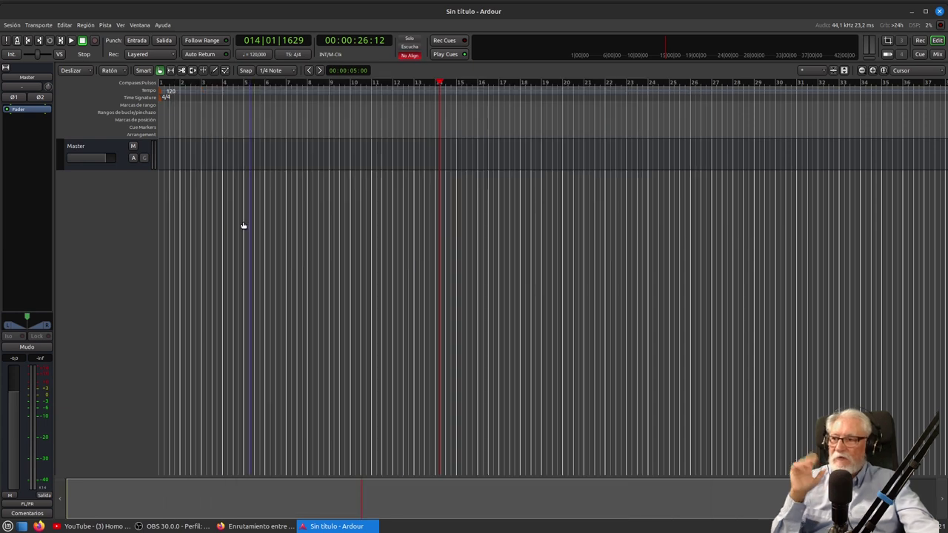
double_click(95, 197)
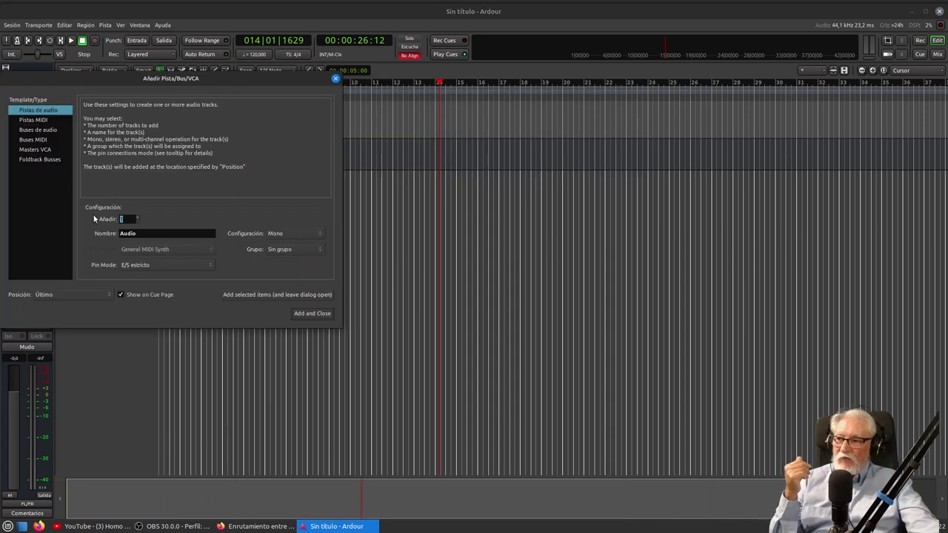
left_click(98, 378)
left_click(335, 78)
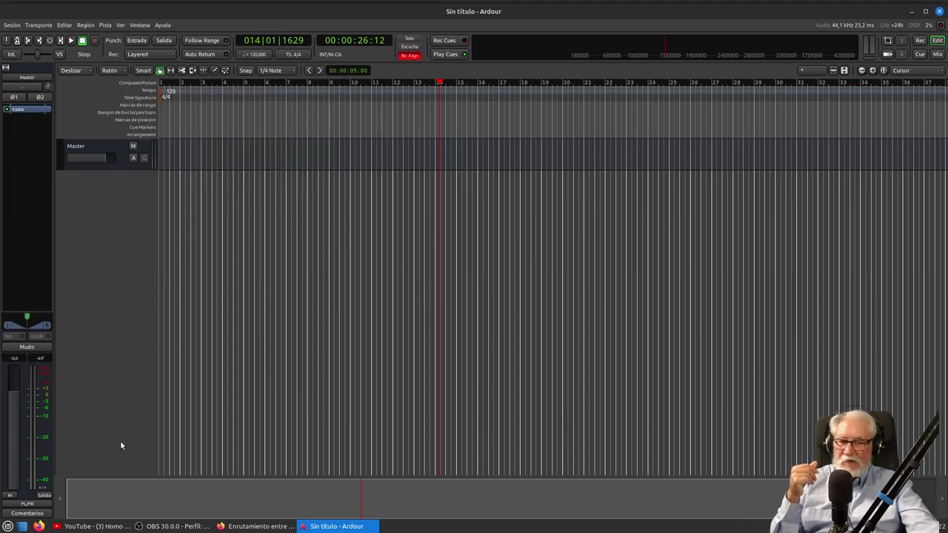
Step: Add one stereo (Estéreo) audio track named Voro and enlarge its height in the editor
double_click(112, 197)
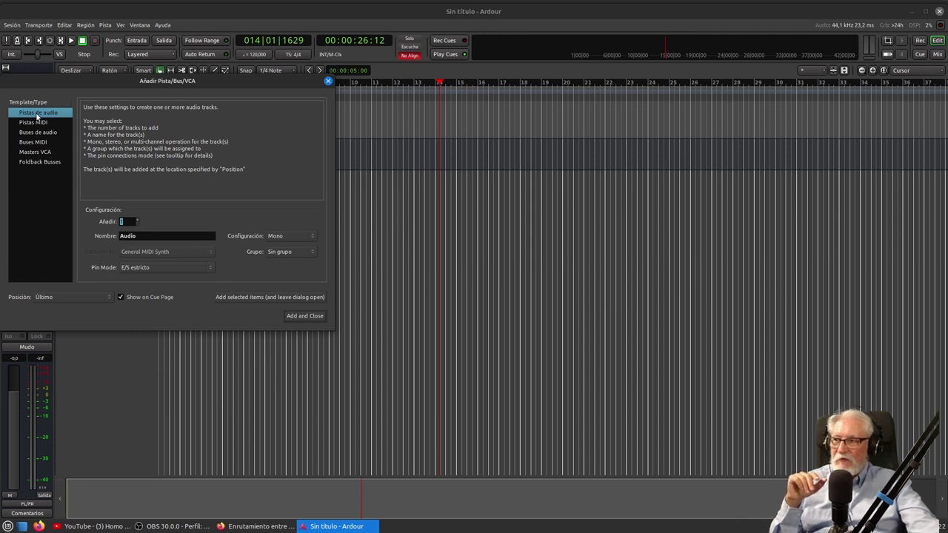
left_click(289, 236)
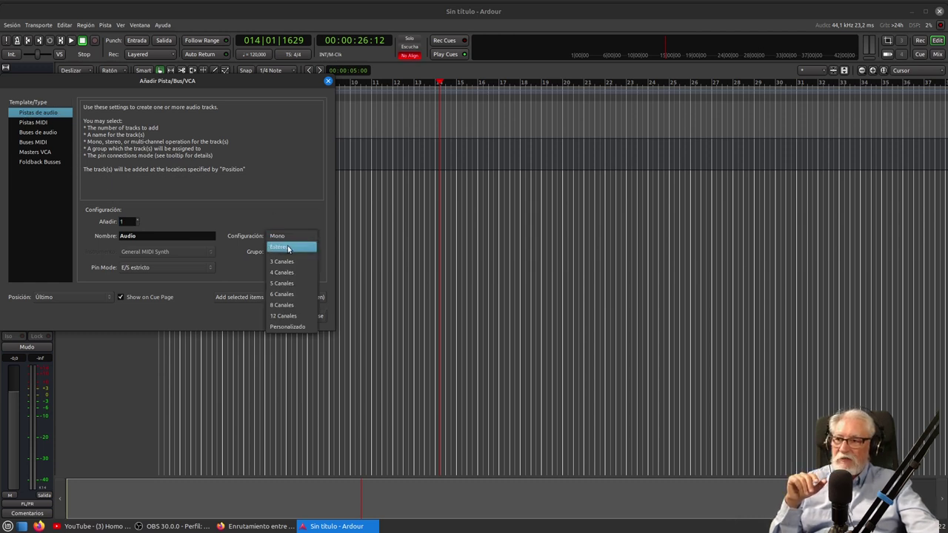
left_click(289, 247)
left_click_drag(147, 235, 125, 235)
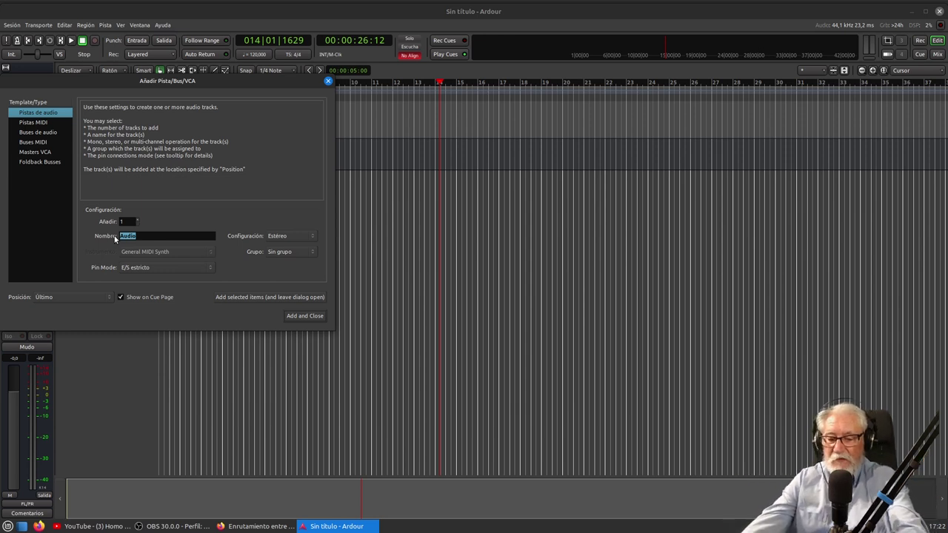
type("oro")
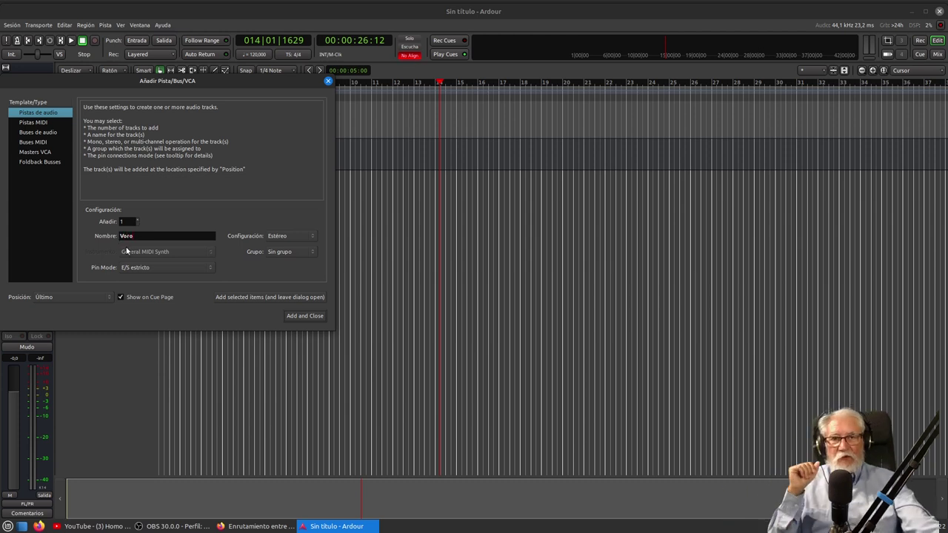
left_click(305, 316)
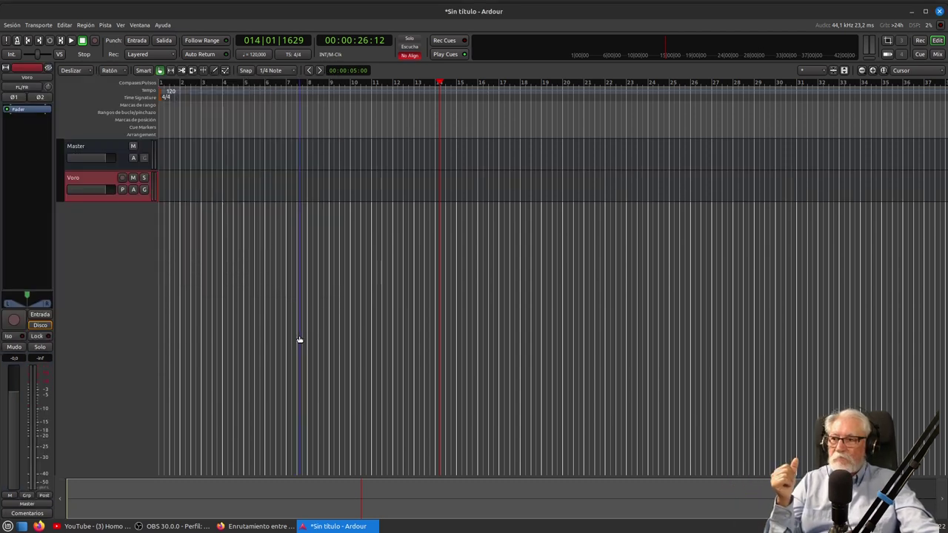
left_click_drag(102, 205, 101, 312)
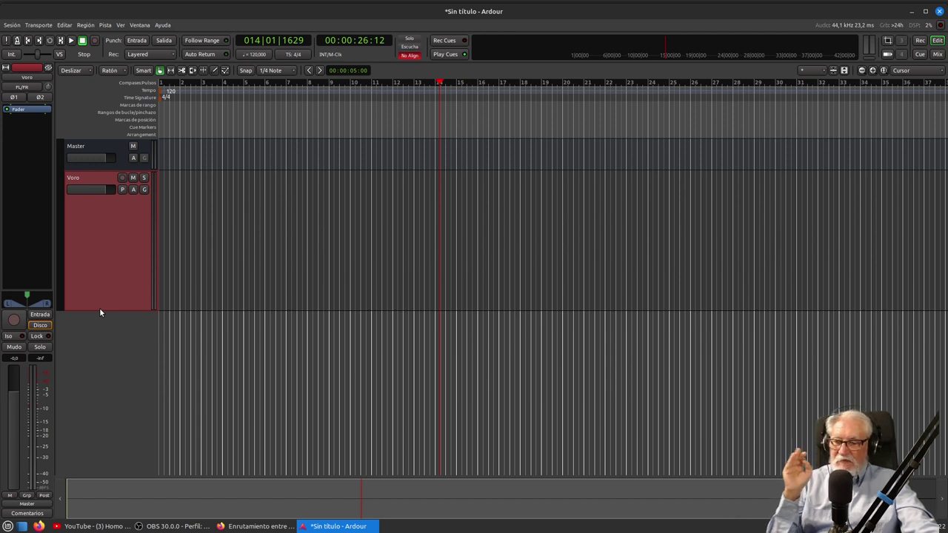
Step: Switch to Firefox and reread the tutorial section "De tu navegador a Ardor" on routing browser output to a track
mouse_move(285, 529)
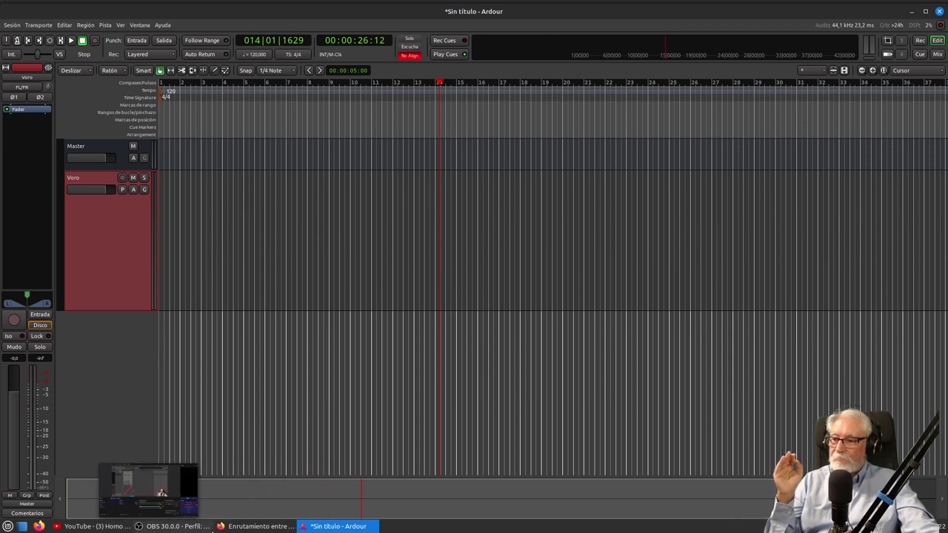
left_click(285, 527)
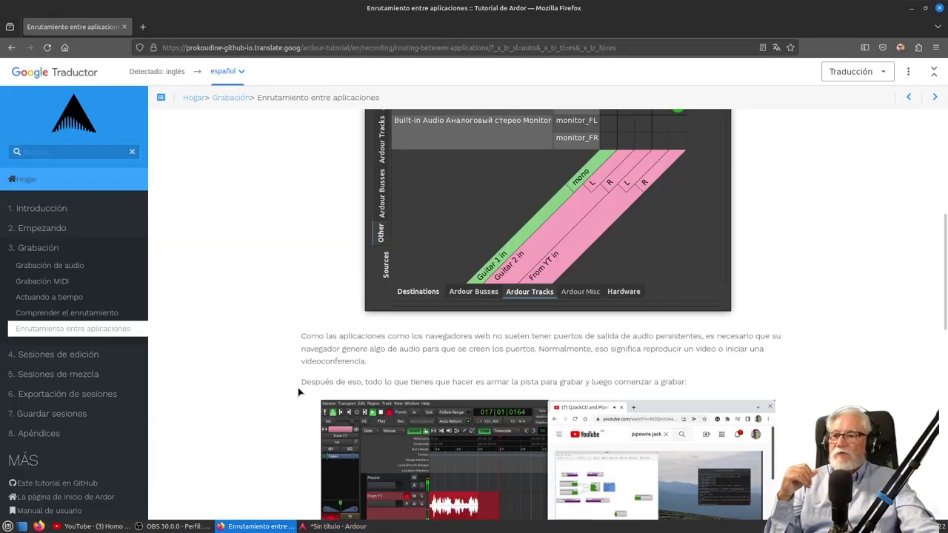
scroll(294, 365, "up", 5)
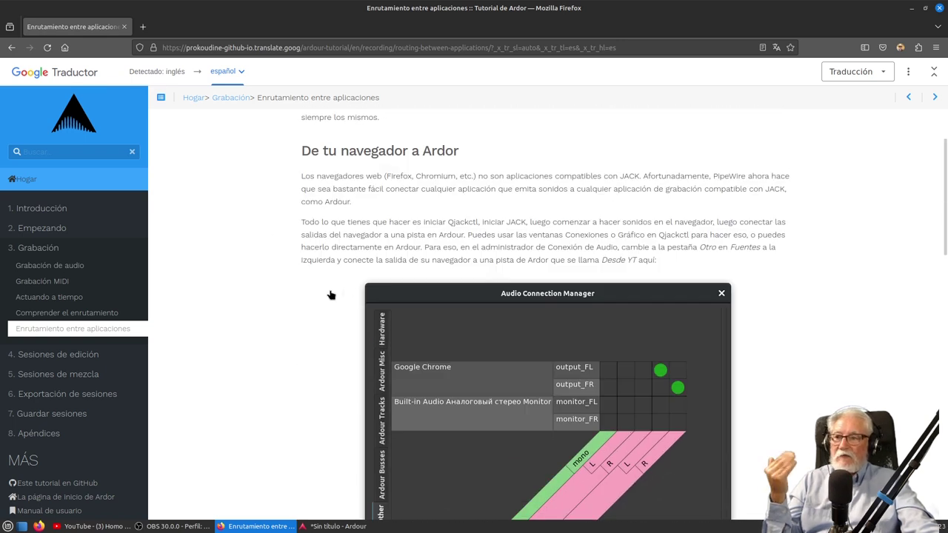
scroll(288, 368, "down", 1)
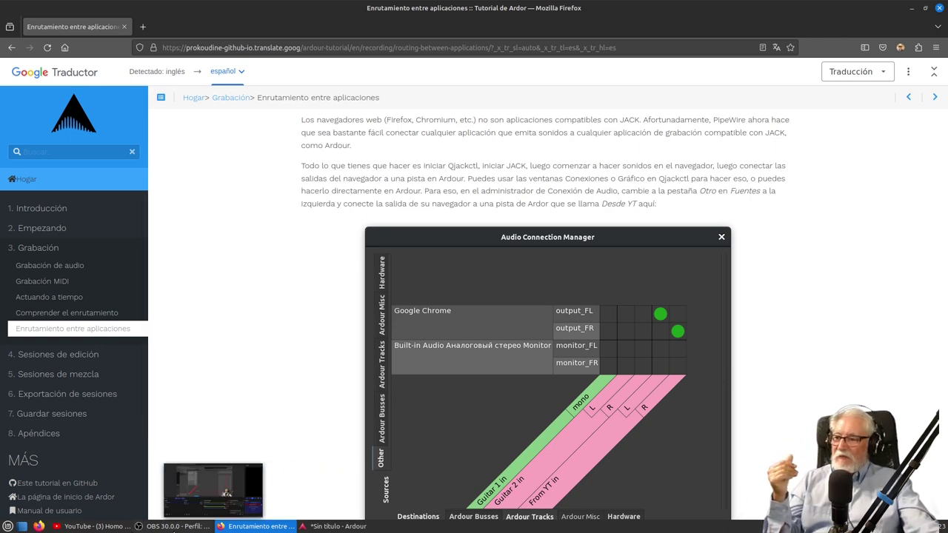
Step: Switch to the YouTube window and play the Homo Erectus video so the browser outputs audio
left_click(85, 528)
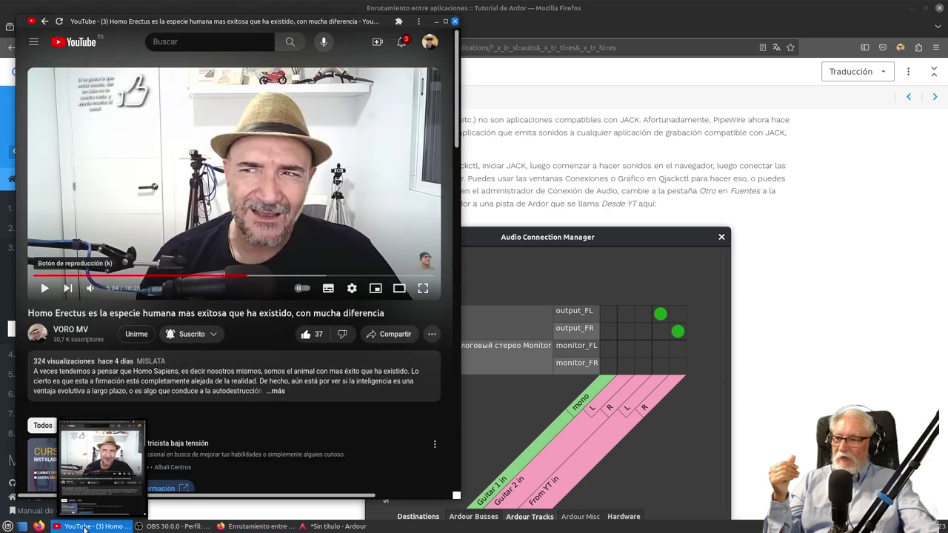
left_click(42, 289)
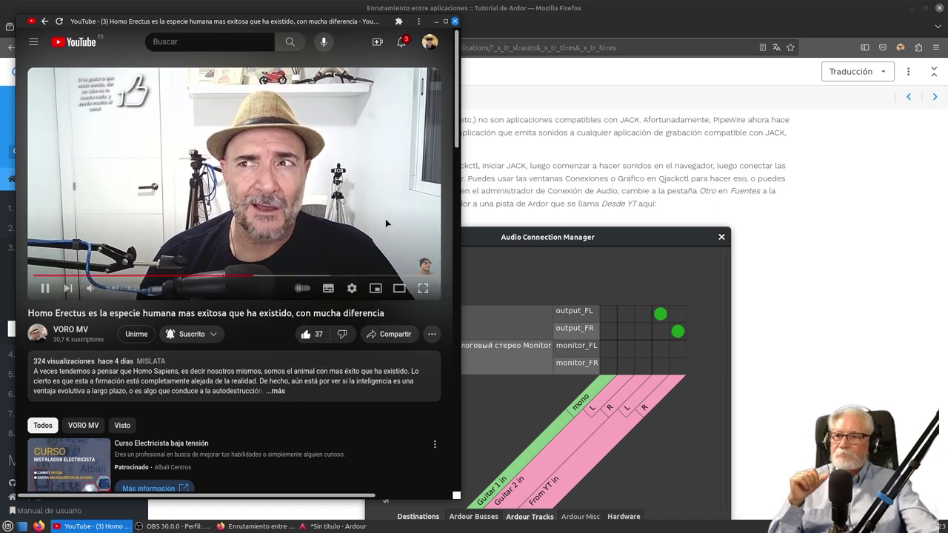
mouse_move(717, 131)
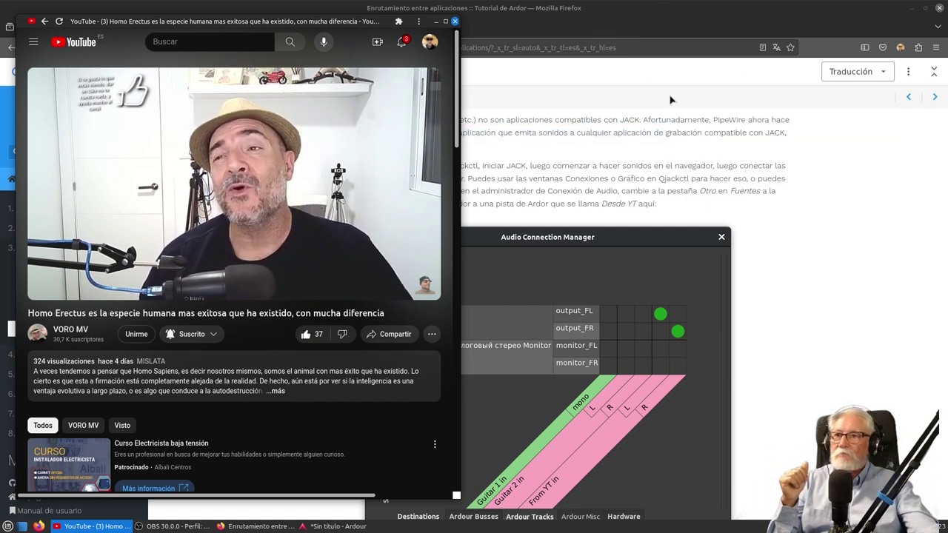
Step: In Ardour's audio connections manager, connect Google Chrome output_FL and output_FR to the Voro track's L and R inputs, and close it
left_click(315, 528)
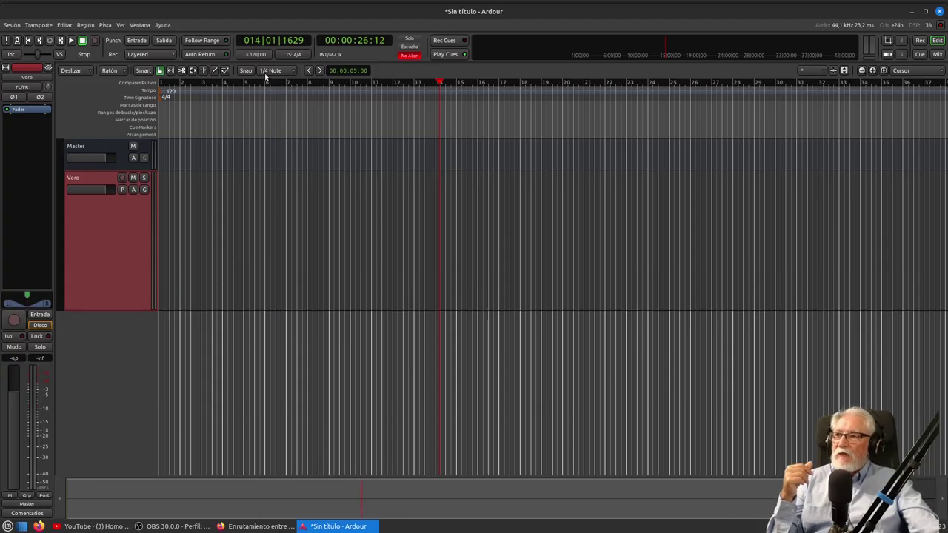
left_click(140, 25)
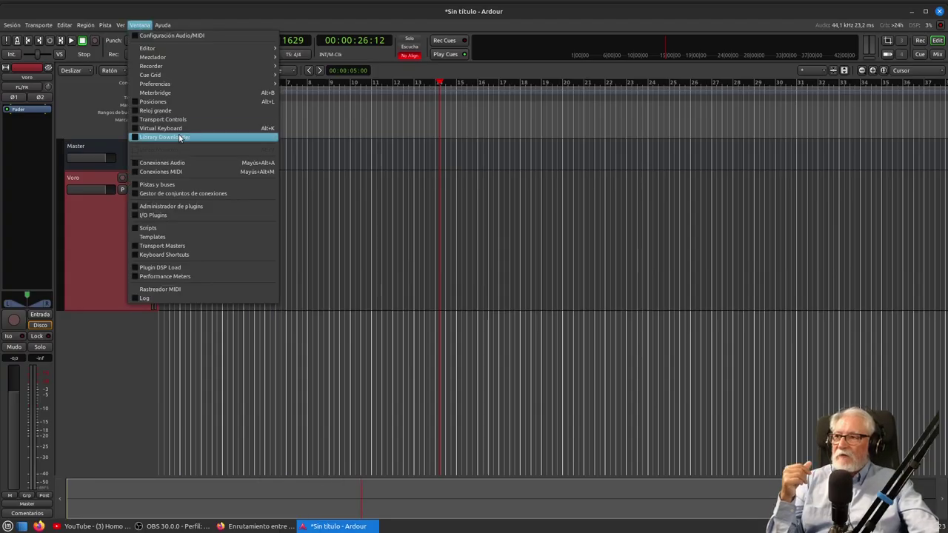
left_click(138, 165)
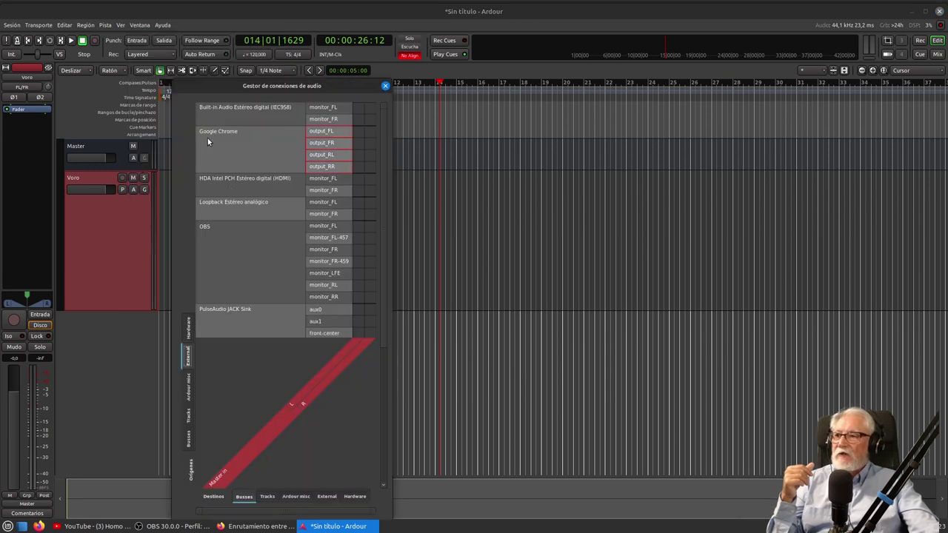
left_click(267, 498)
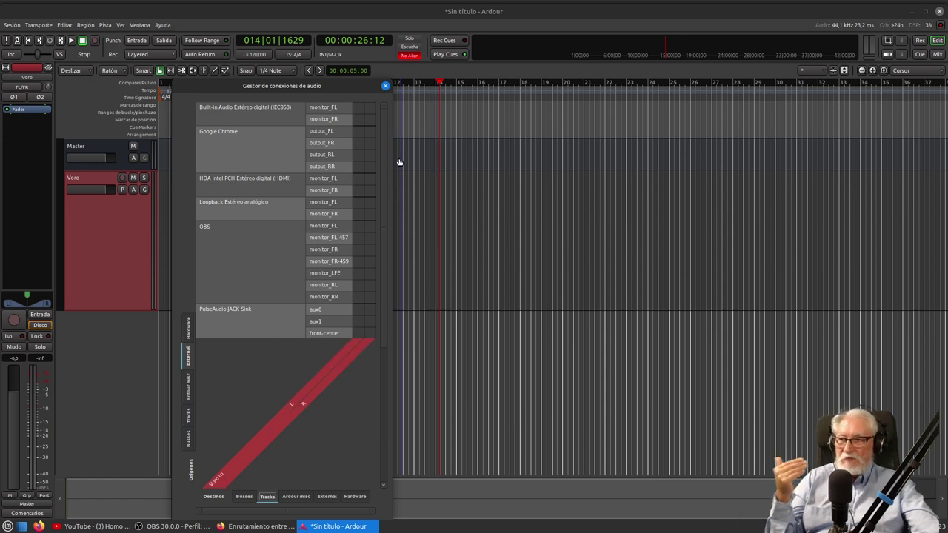
left_click(357, 133)
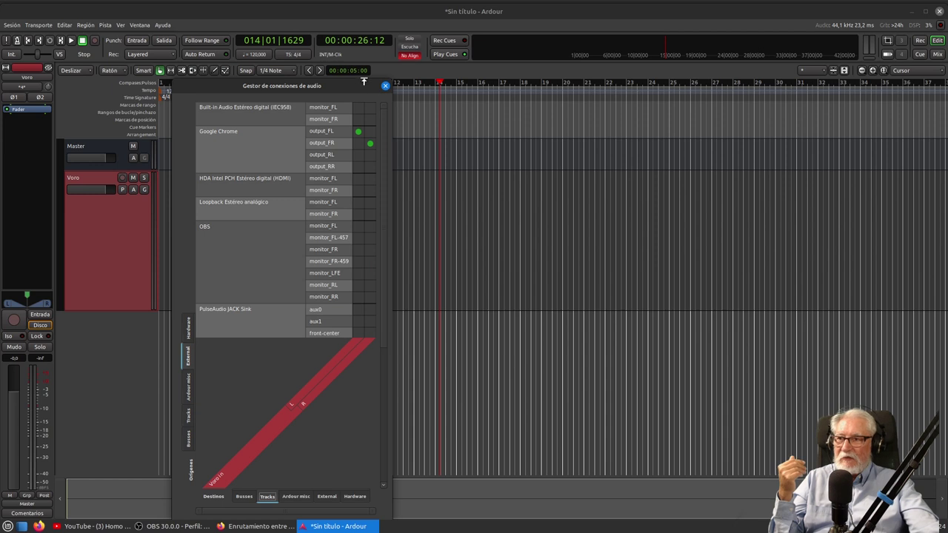
left_click(385, 86)
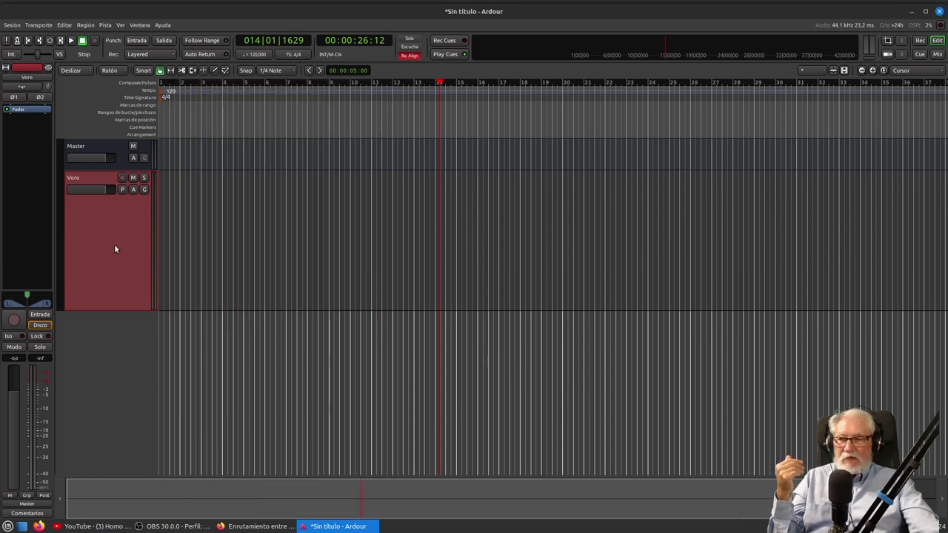
Step: Open the Voro track's input connections and disconnect Scarlett 4i4 USB capture_FL and capture_FR from its L and R inputs
right_click(115, 244)
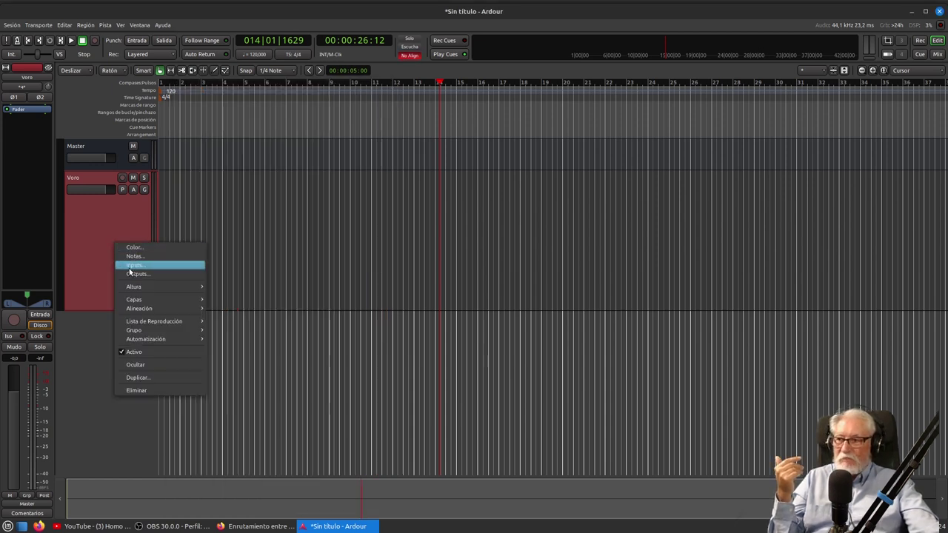
left_click(136, 267)
left_click_drag(146, 164, 454, 181)
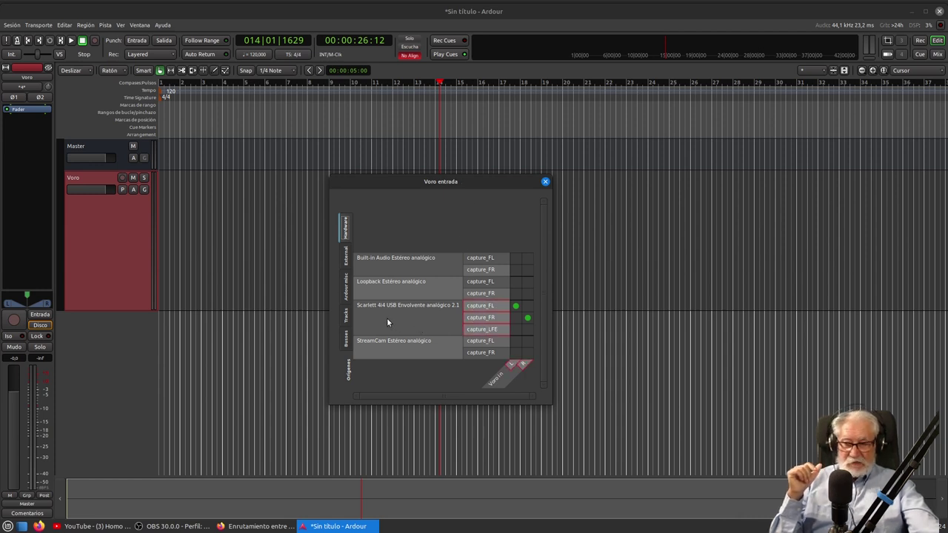
left_click(515, 305)
left_click(528, 318)
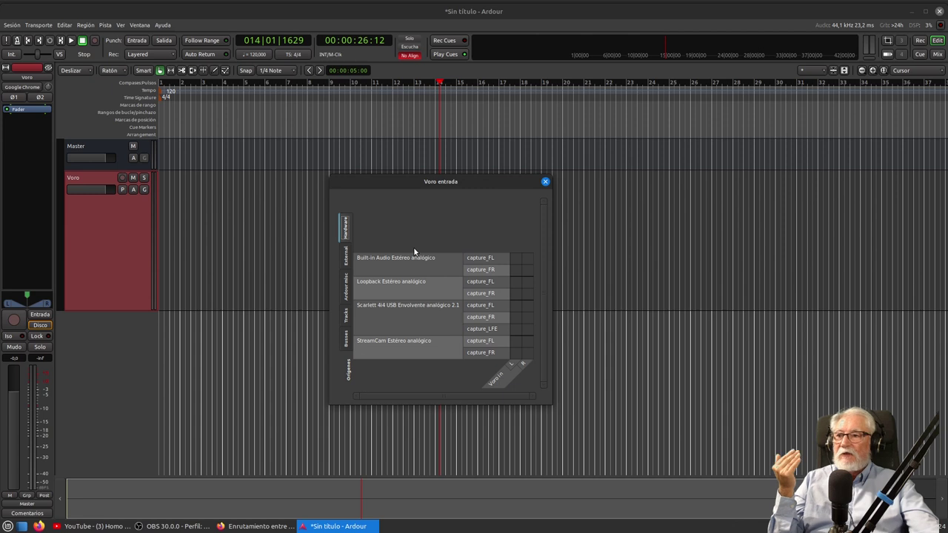
Step: Review the External, Ardour misc, Tracks and Busses sources for the Voro input, and close the input window
left_click(345, 265)
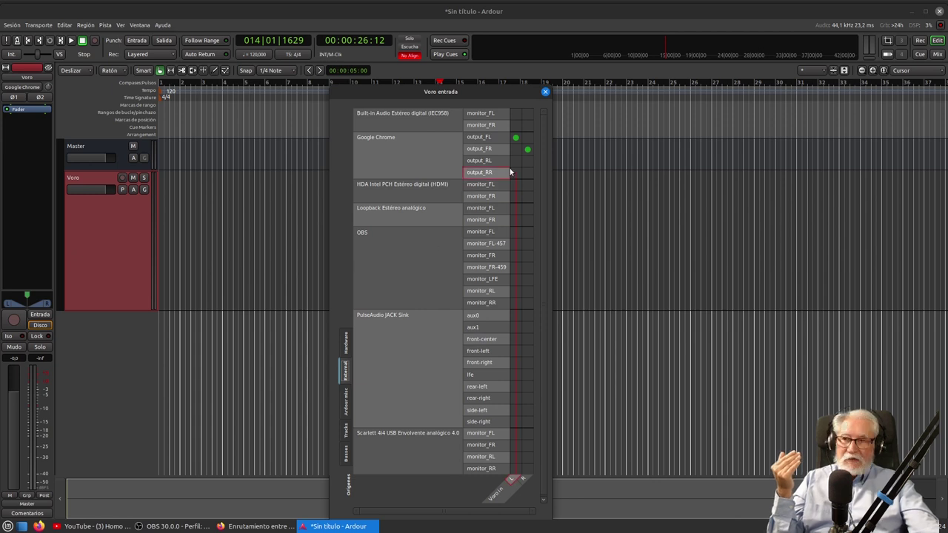
left_click(345, 406)
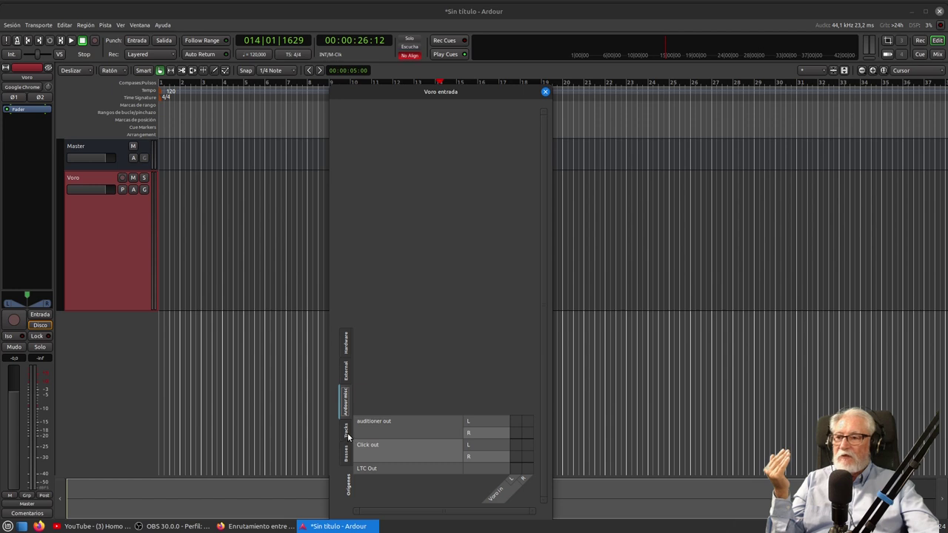
left_click(346, 433)
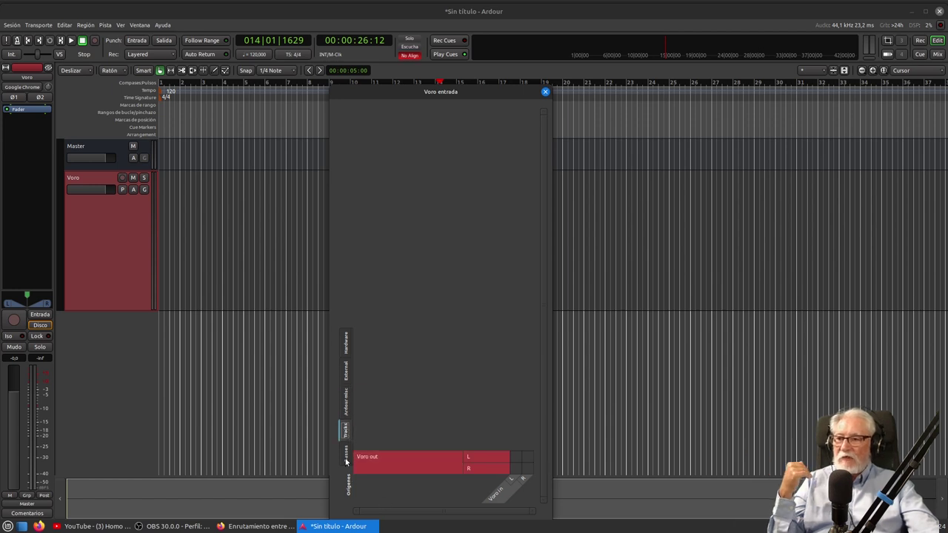
left_click(346, 460)
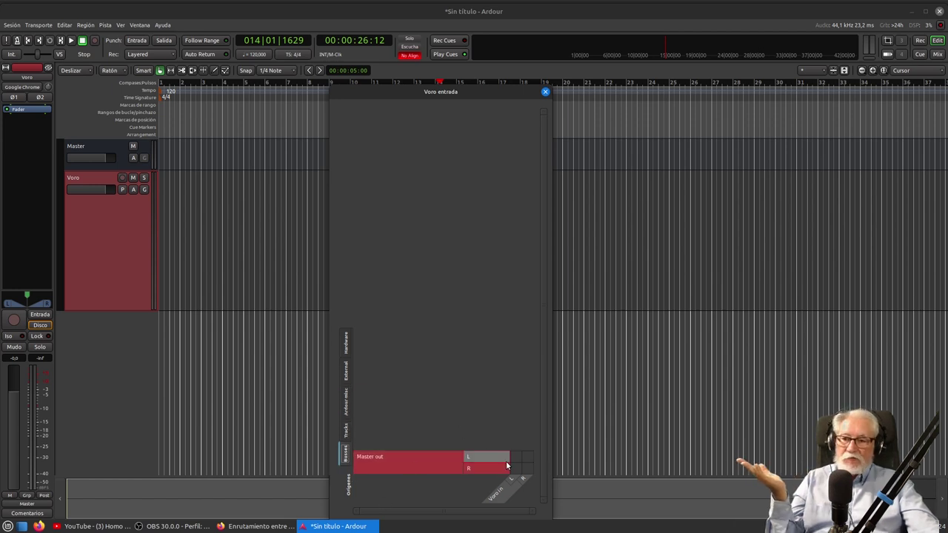
left_click(545, 91)
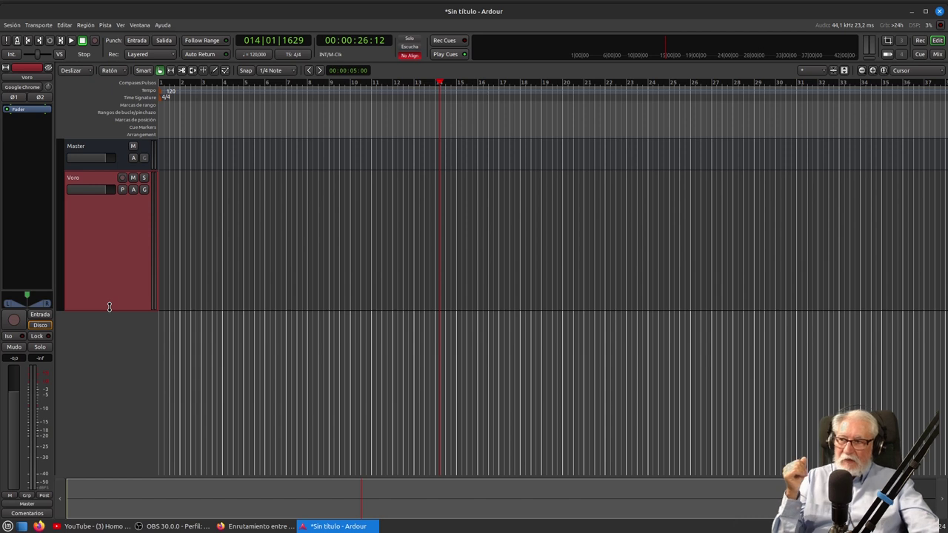
Step: Arm the Voro track for recording, raise the playing YouTube video's volume in its browser window, and return to Ardour
left_click(122, 178)
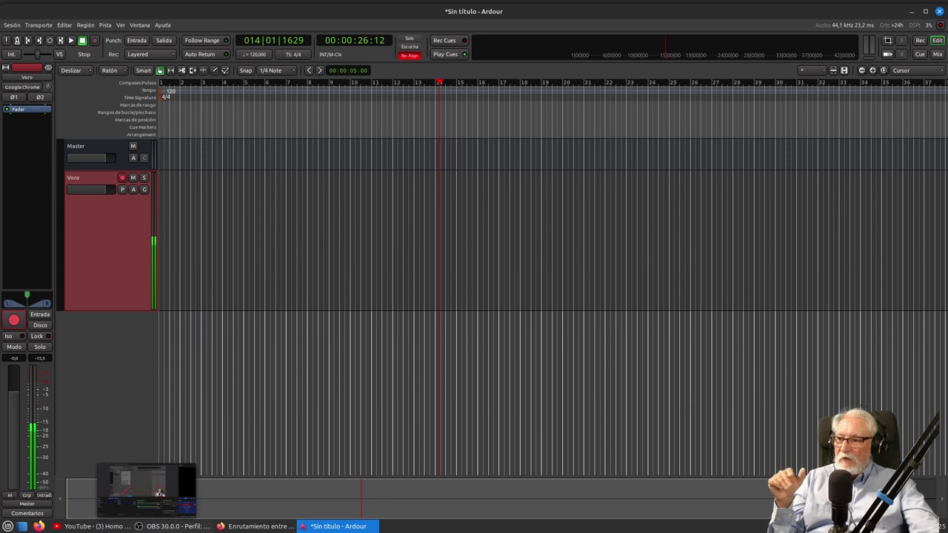
left_click(111, 525)
mouse_move(113, 291)
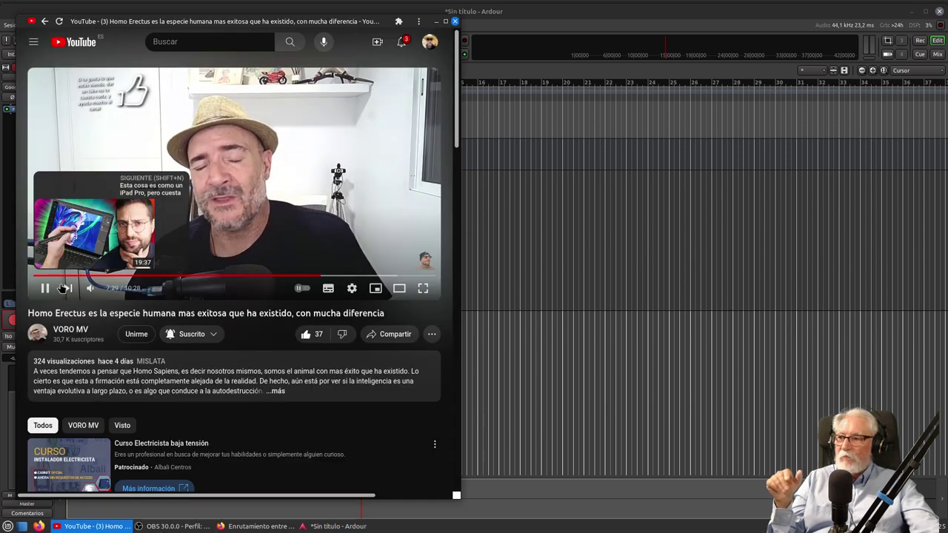
left_click_drag(113, 291, 126, 291)
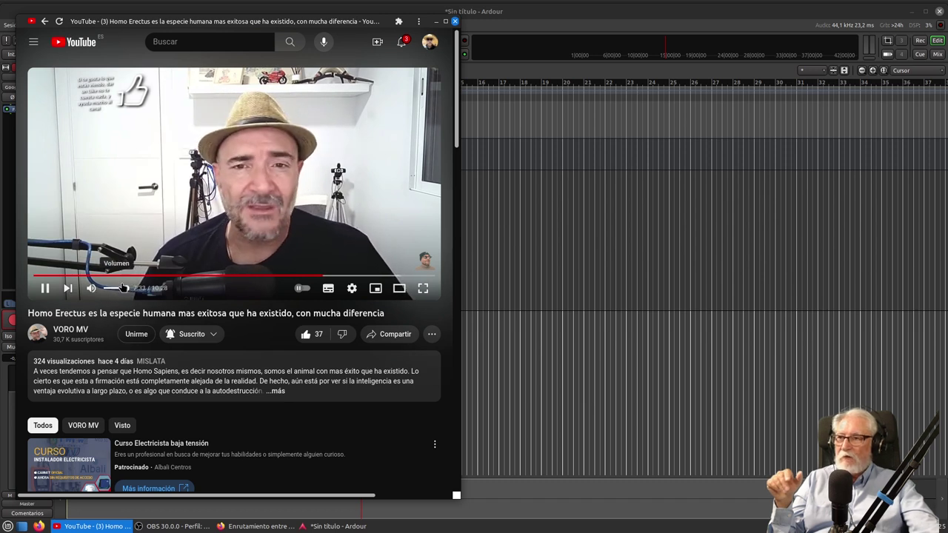
left_click(587, 10)
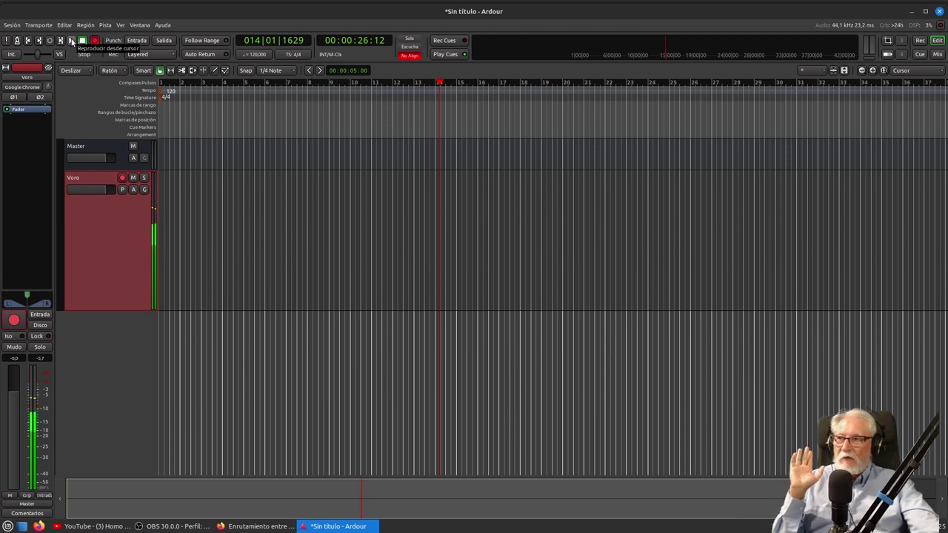
Step: Record the browser audio onto the Voro track, lowering the YouTube video's volume partway through, and stop the recording in Ardour
left_click(72, 41)
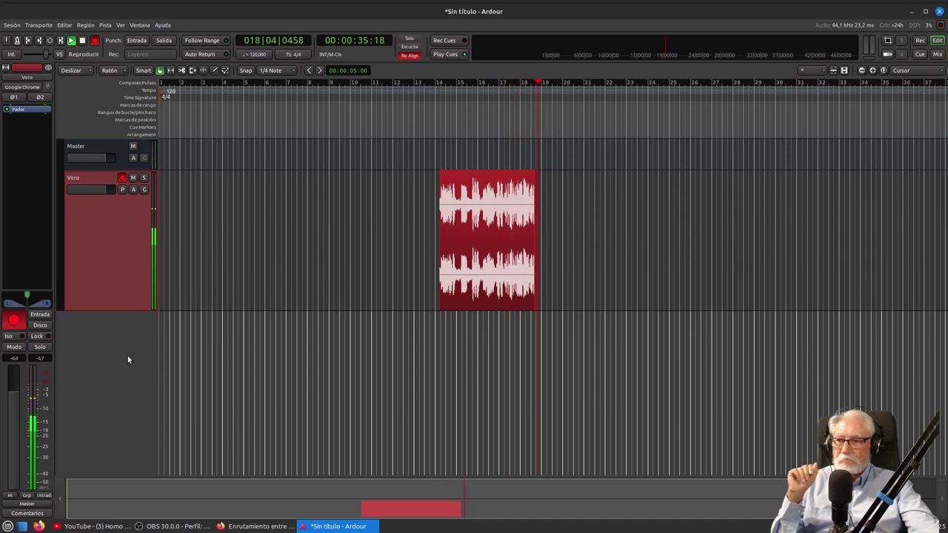
mouse_move(206, 529)
mouse_move(100, 526)
left_click(165, 430)
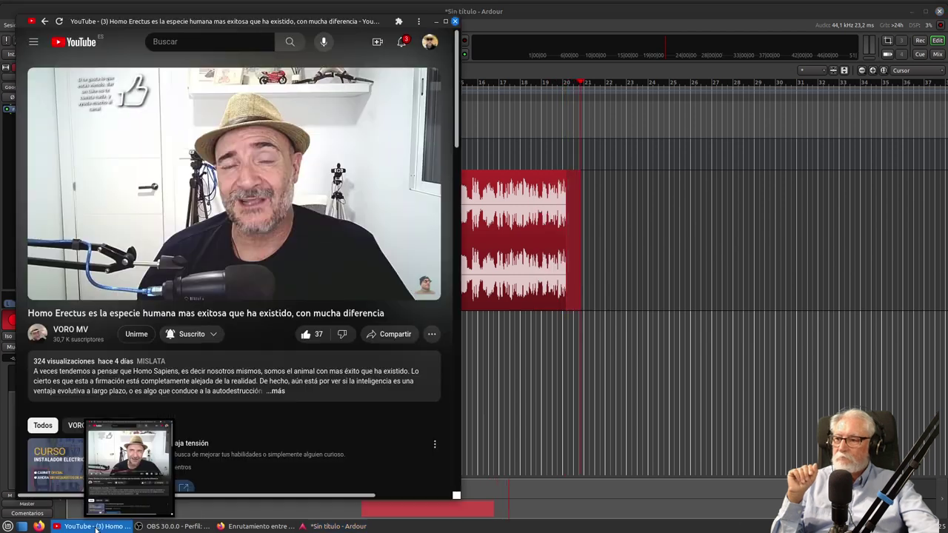
mouse_move(126, 289)
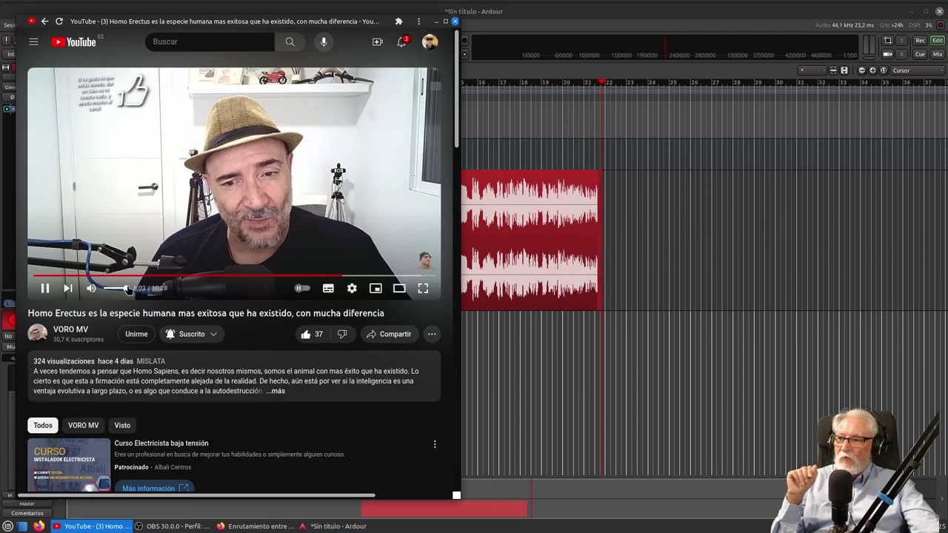
left_click_drag(126, 288, 108, 293)
left_click(542, 25)
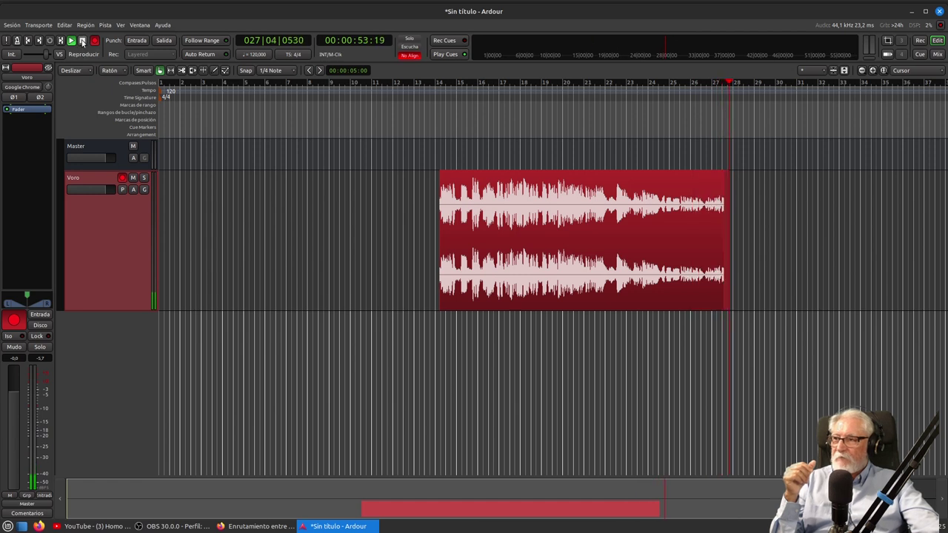
key("space")
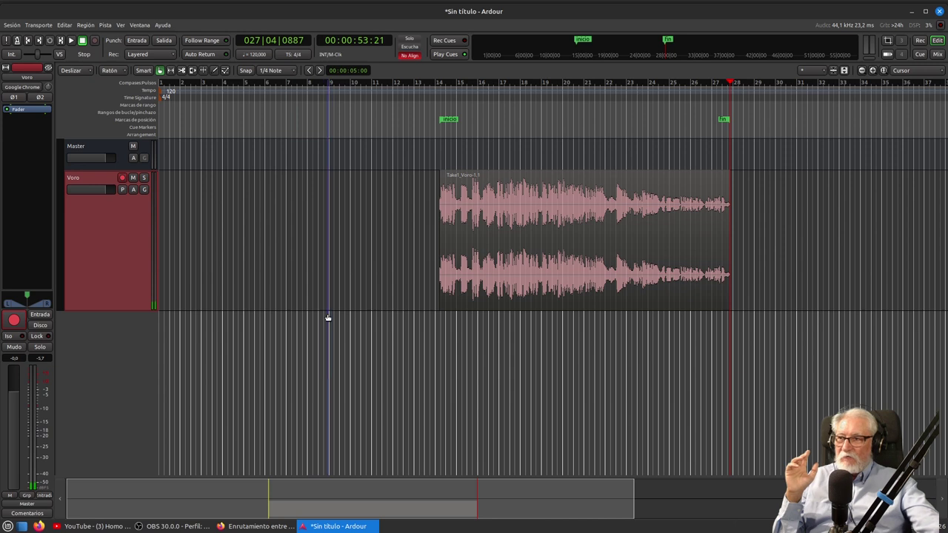
Step: Show the audio connections manager beside the YouTube window and pause the video to examine how the Google Chrome source reacts
left_click(140, 24)
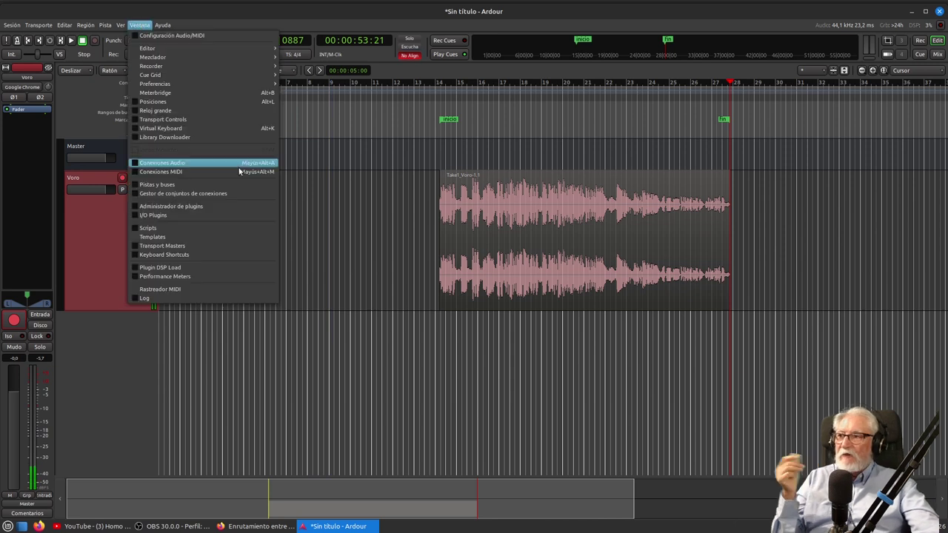
left_click(155, 163)
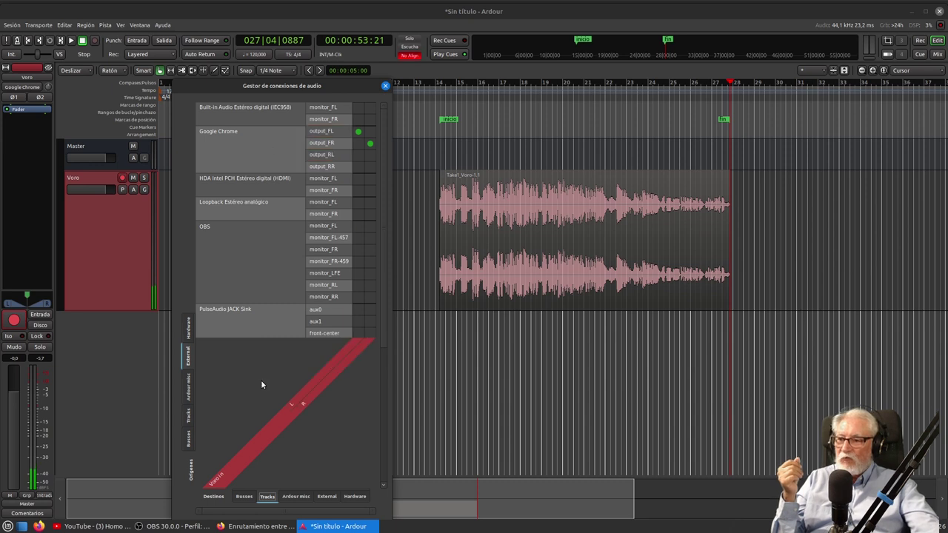
left_click(75, 527)
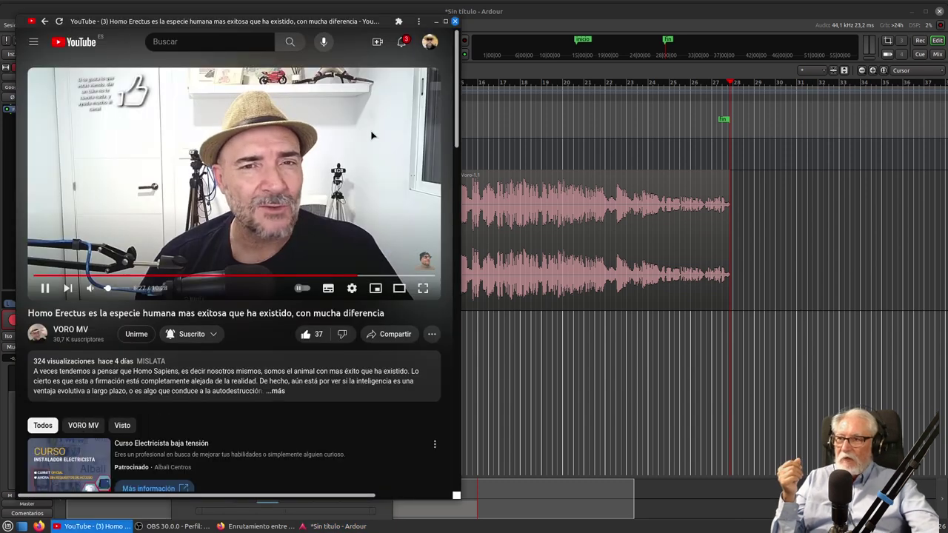
left_click_drag(342, 22, 814, 34)
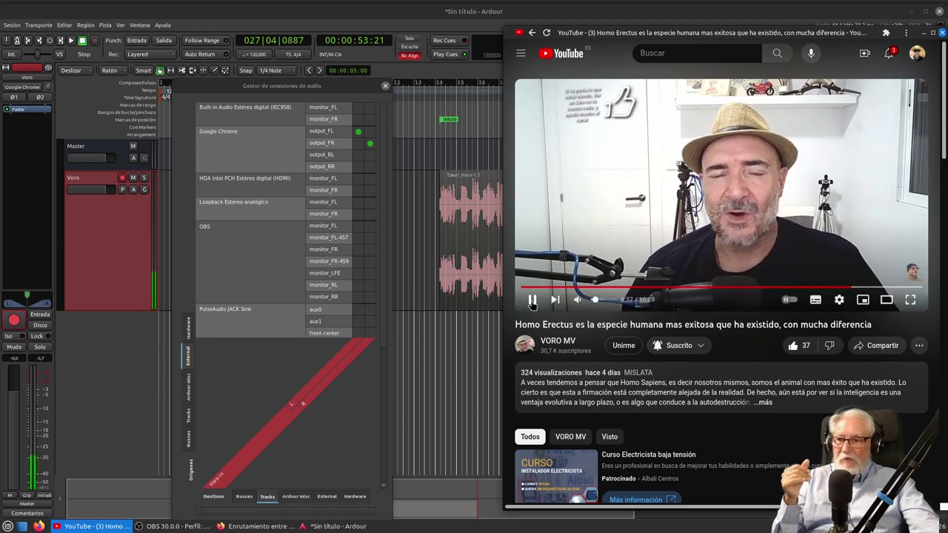
left_click(531, 299)
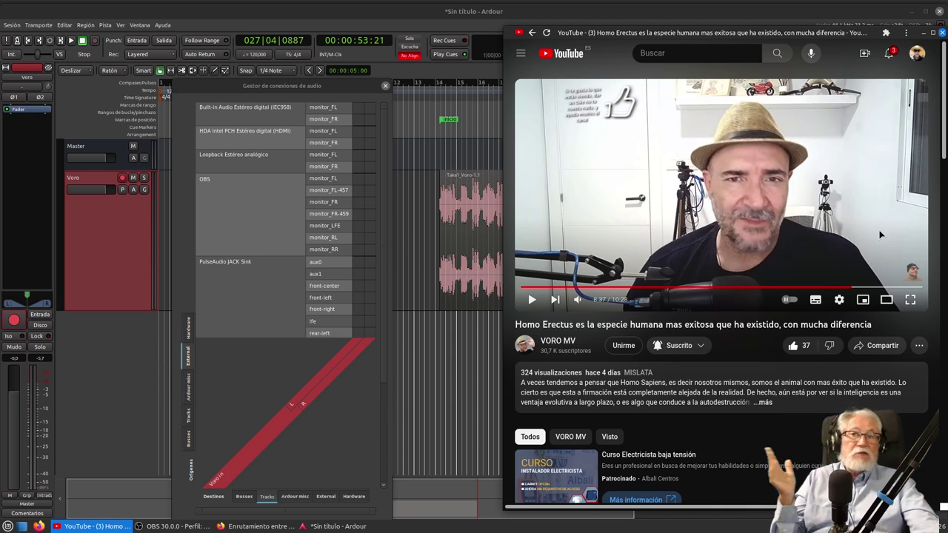
Step: Close the YouTube window and Ardour's audio connections manager
left_click_drag(848, 33, 795, 42)
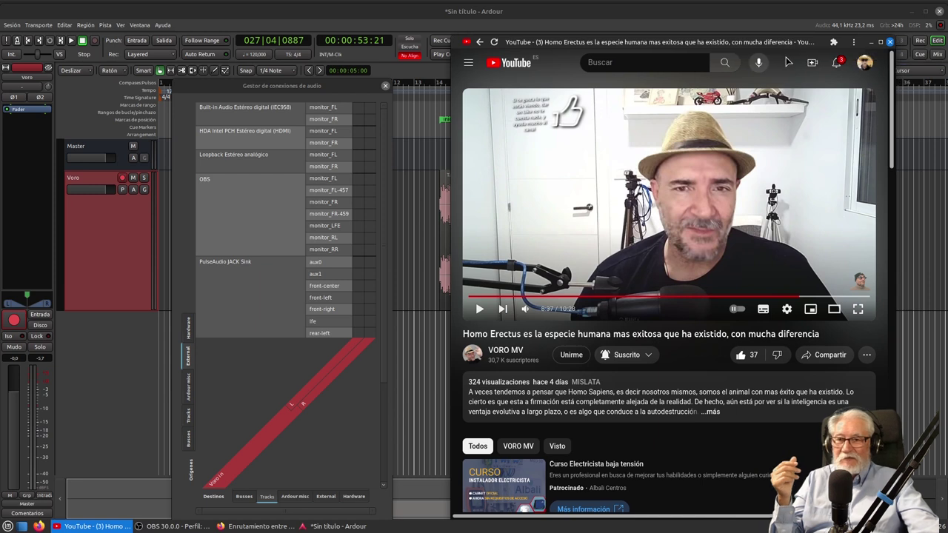
left_click(891, 43)
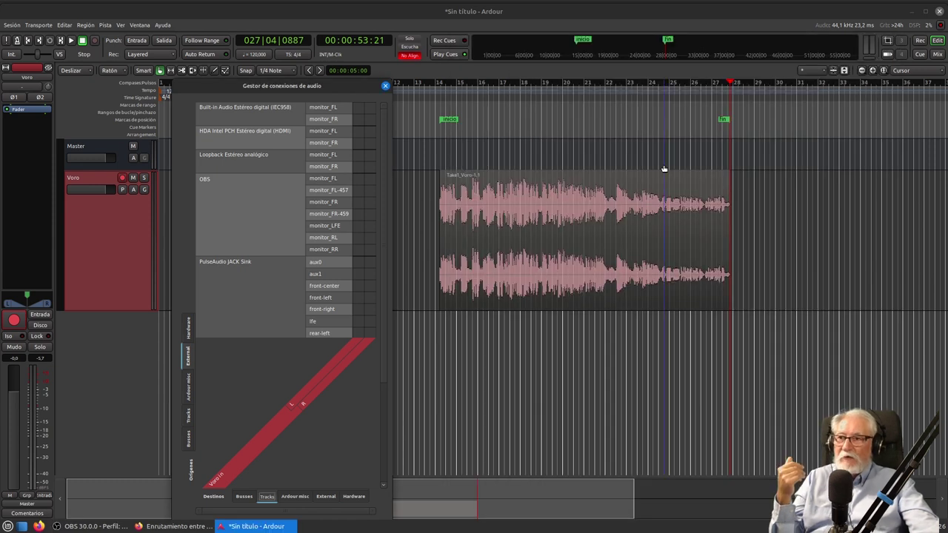
left_click(385, 86)
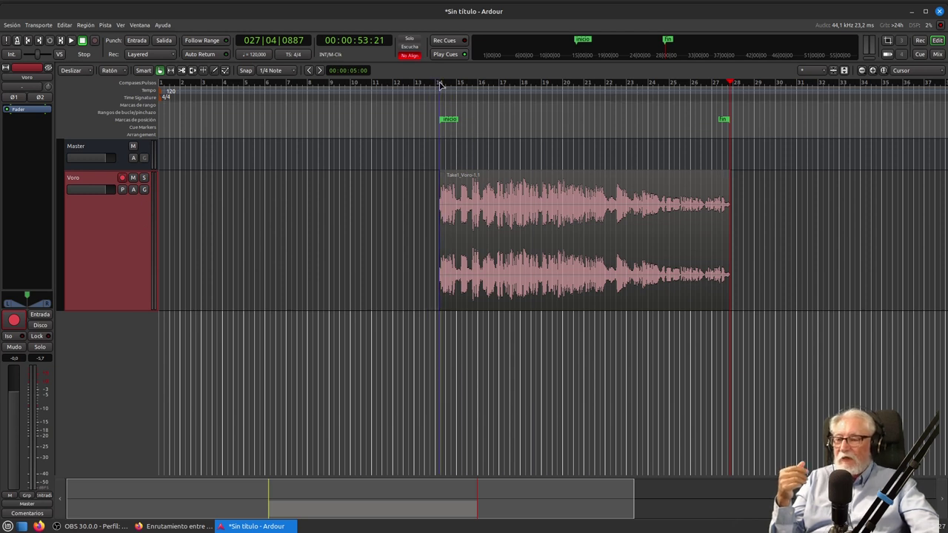
Step: Move the recorded region on the Voro track to the beginning of the timeline and return the playhead to the session start
left_click(733, 85)
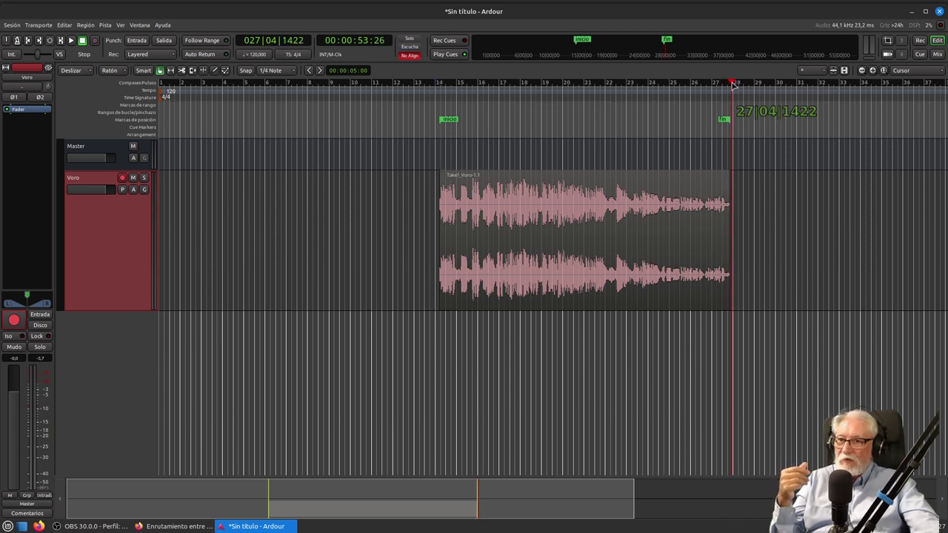
left_click(582, 285)
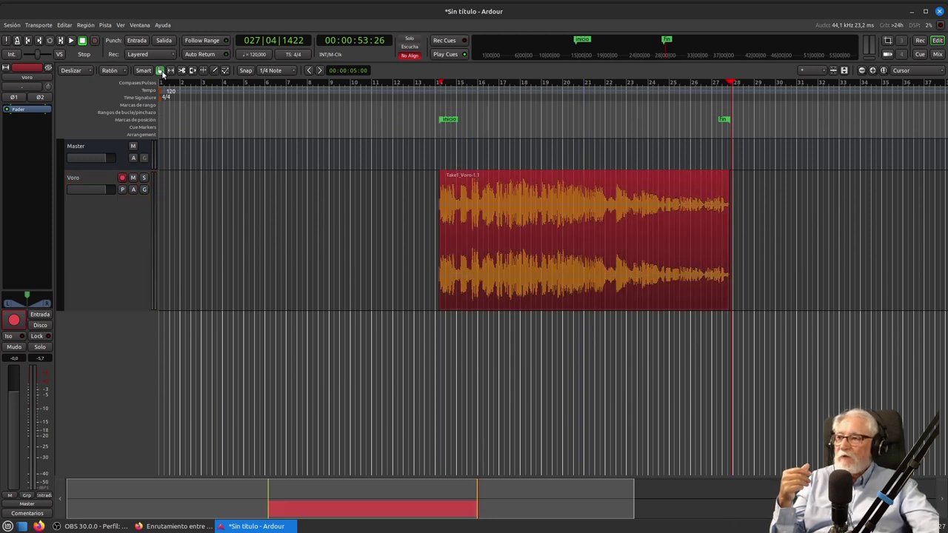
left_click(160, 71)
left_click_drag(514, 275, 217, 267)
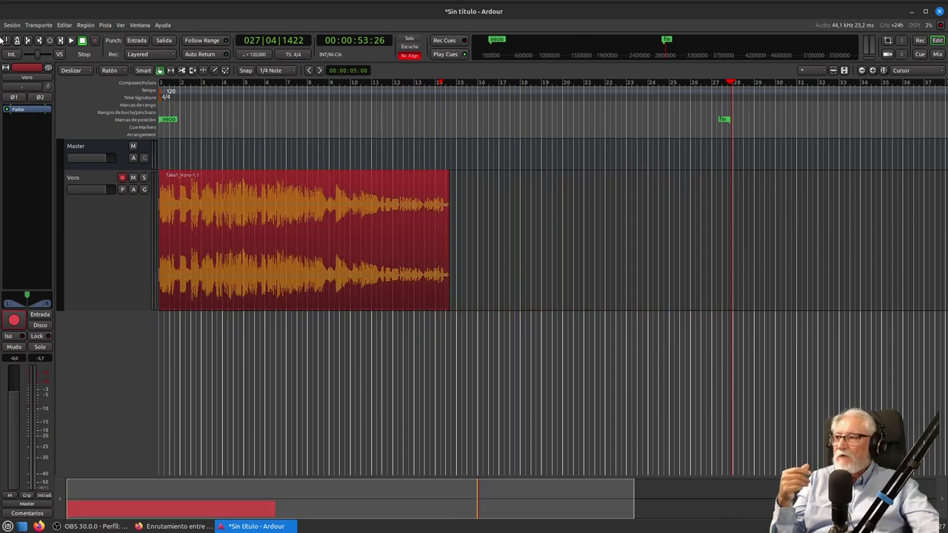
left_click(26, 41)
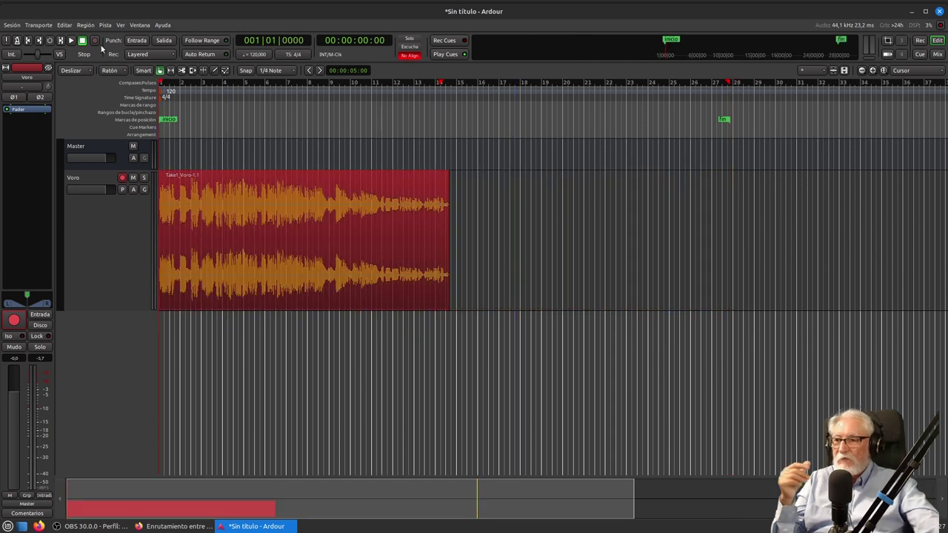
Step: Examine the Voro track's output connections across the buses, tracks, Ardour misc, external and hardware destinations, and close the output window
right_click(100, 244)
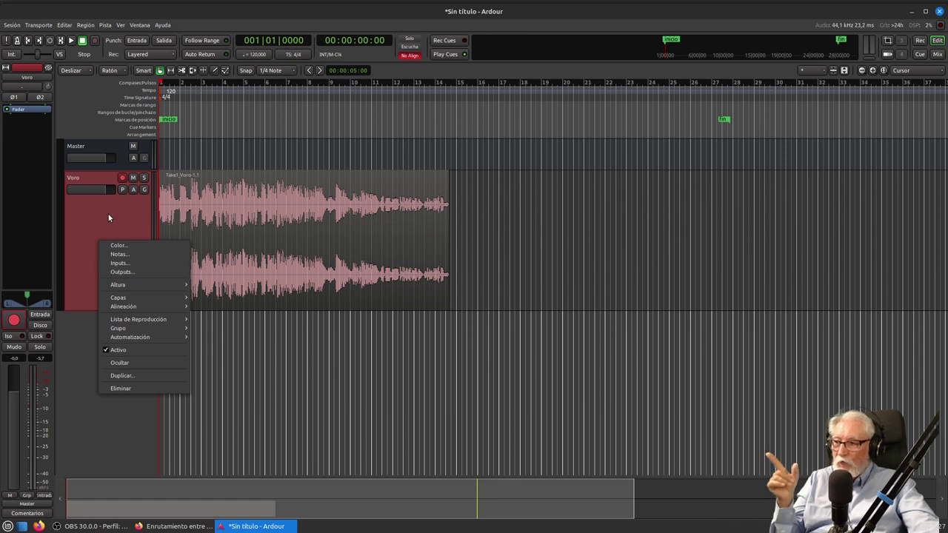
left_click(130, 274)
left_click_drag(174, 148, 404, 204)
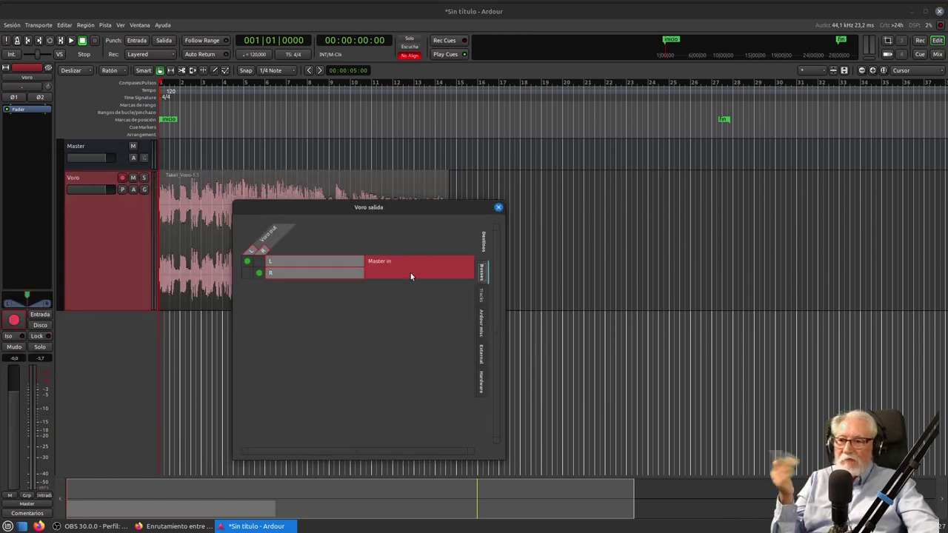
left_click(482, 298)
left_click(482, 324)
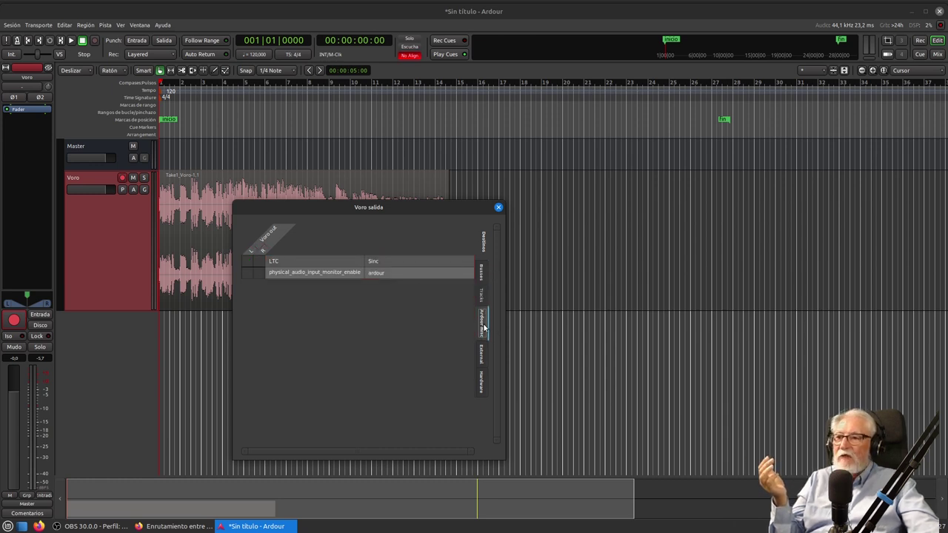
left_click(481, 359)
left_click(485, 384)
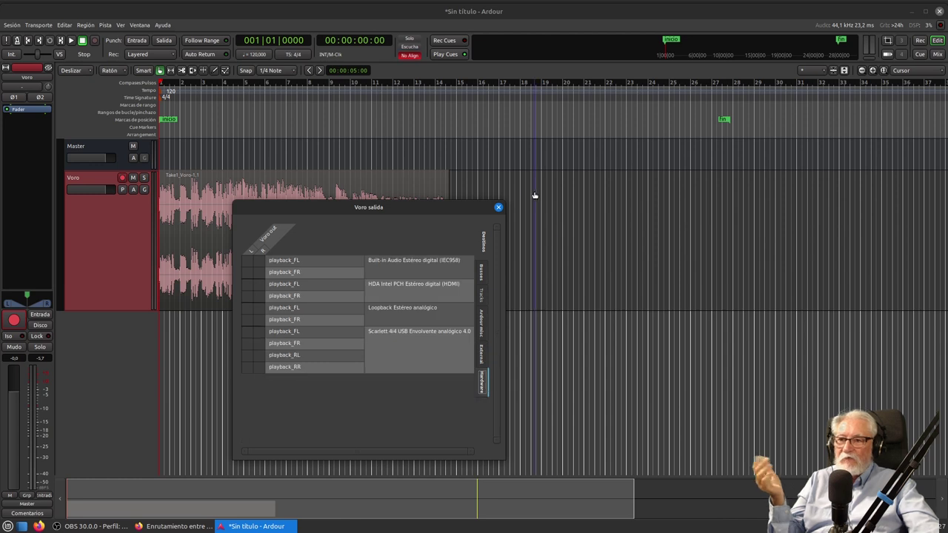
left_click(497, 208)
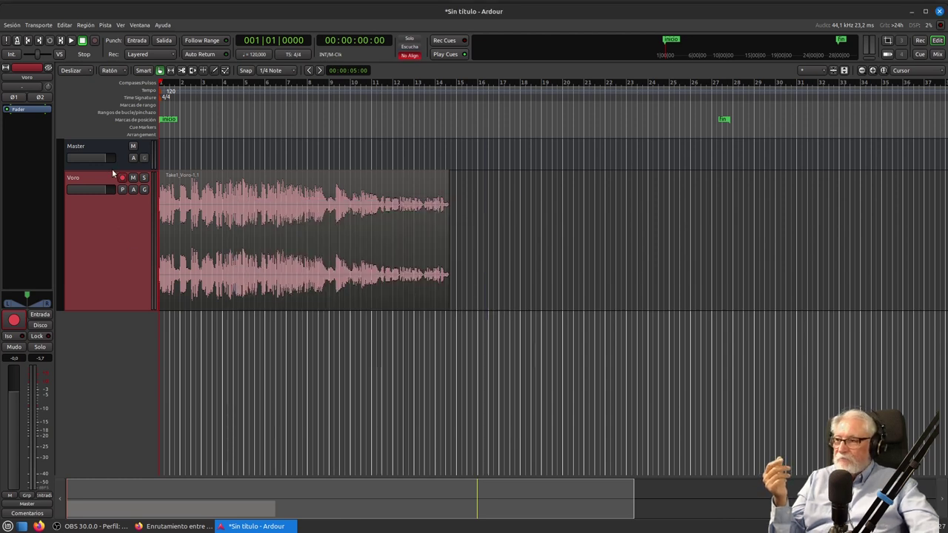
Step: Examine which hardware playback outputs the Master bus is connected to, and close its output window
left_click(109, 145)
right_click(109, 144)
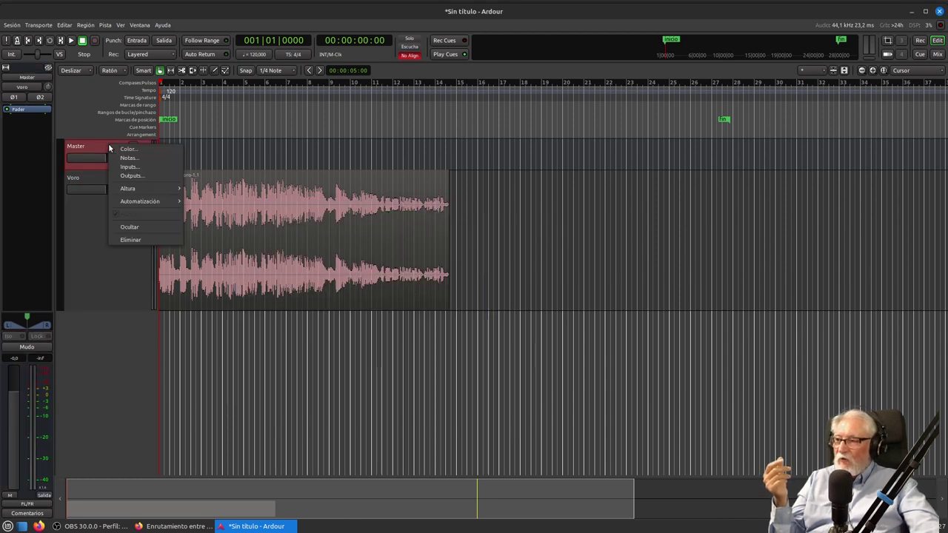
left_click(137, 178)
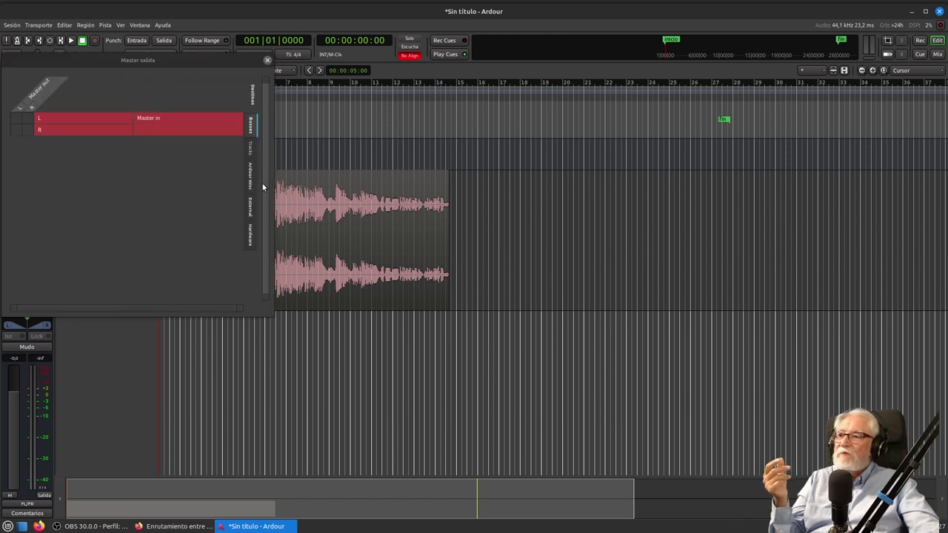
left_click(250, 236)
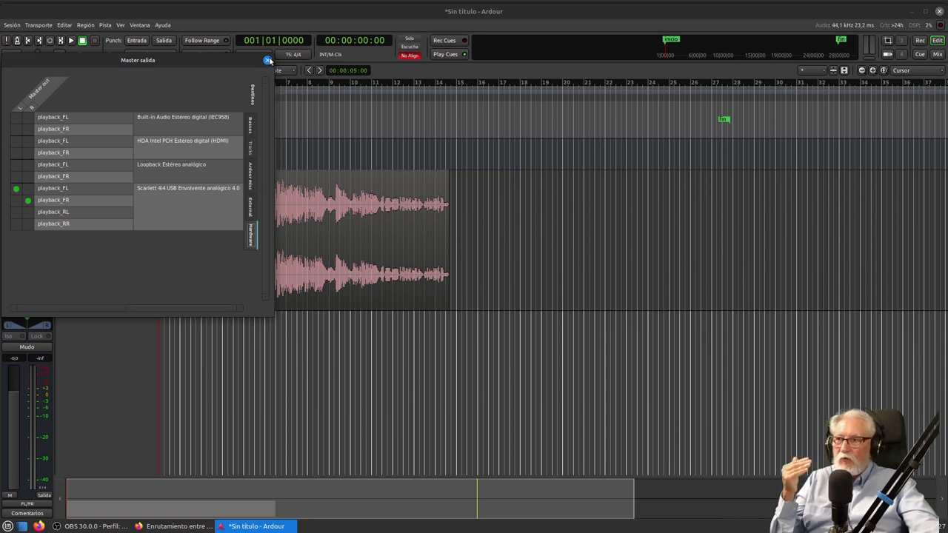
left_click(267, 60)
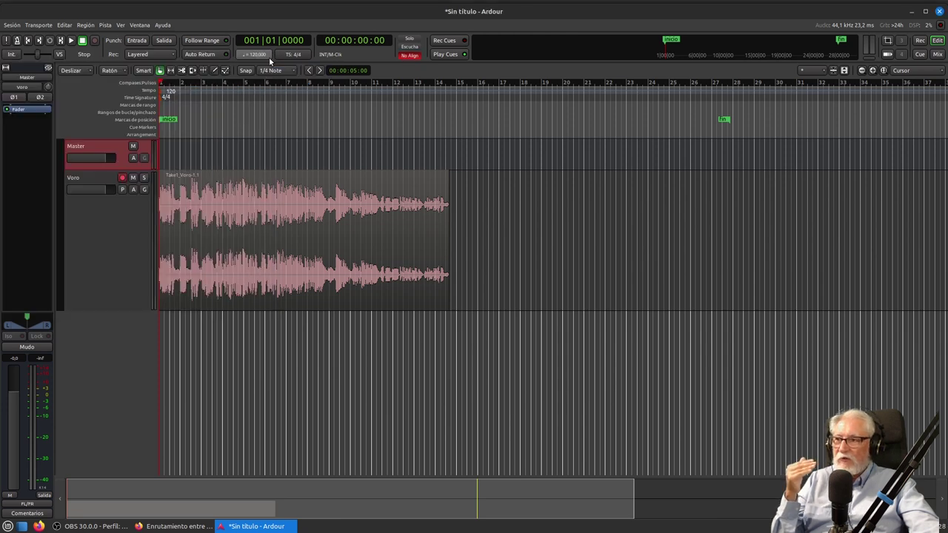
Step: Play the recorded Voro region from the session start to listen to it, and stop playback after about 18 seconds
left_click(71, 40)
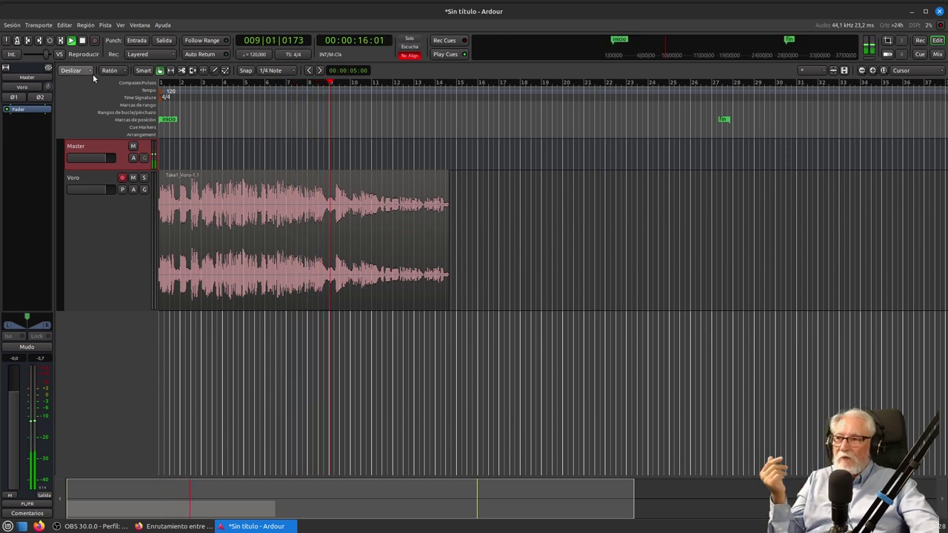
left_click(83, 40)
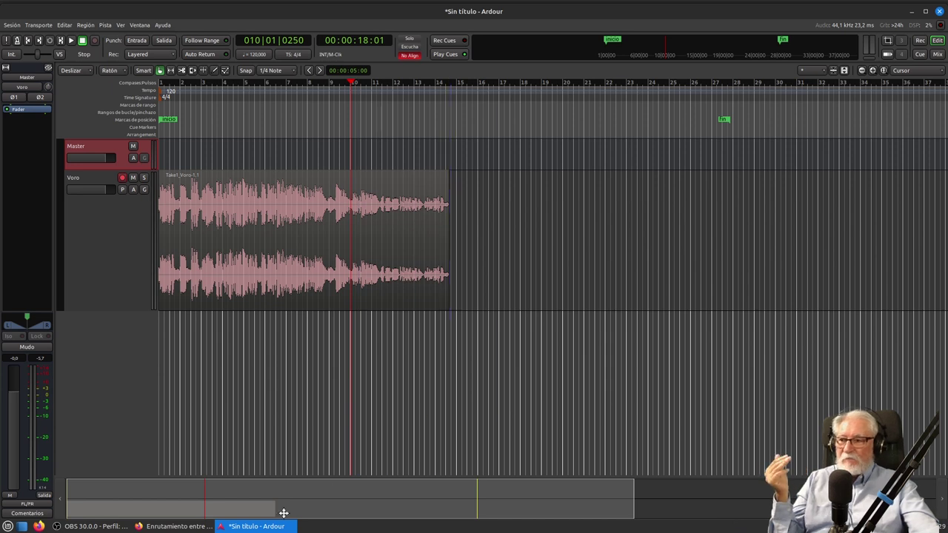
Step: Switch to the Ardour tutorial in Firefox and read the browser routing tip and the section on recording from JACK-compatible applications
left_click(162, 528)
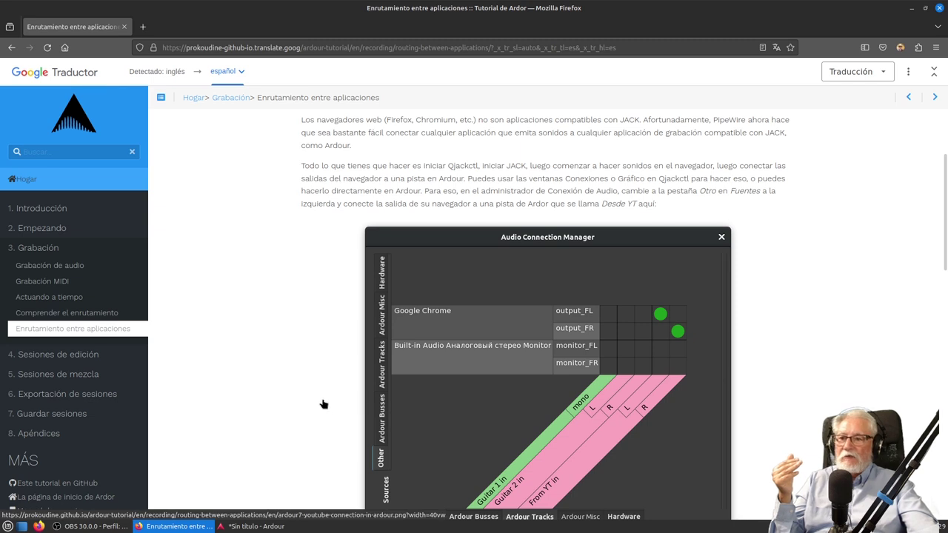
scroll(324, 402, "down", 5)
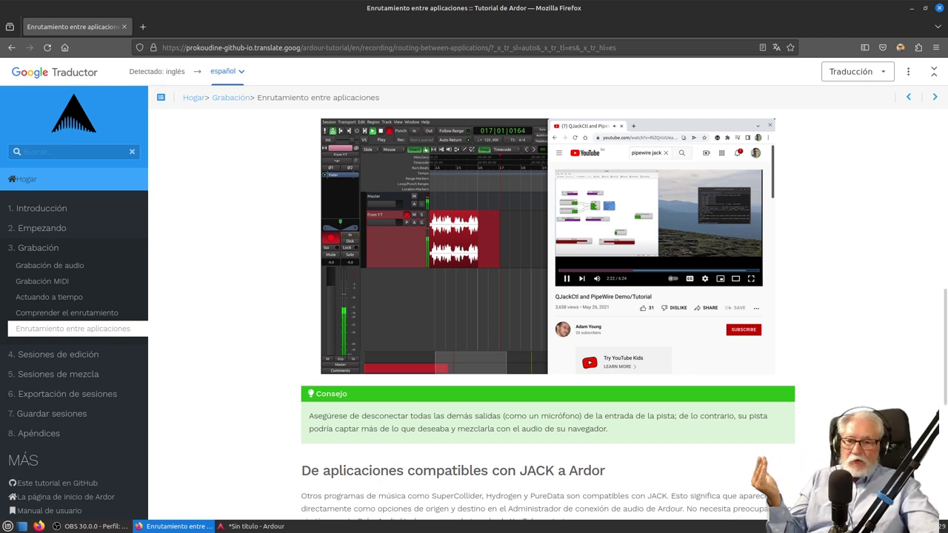
scroll(548, 311, "down", 3)
scroll(548, 311, "down", 3)
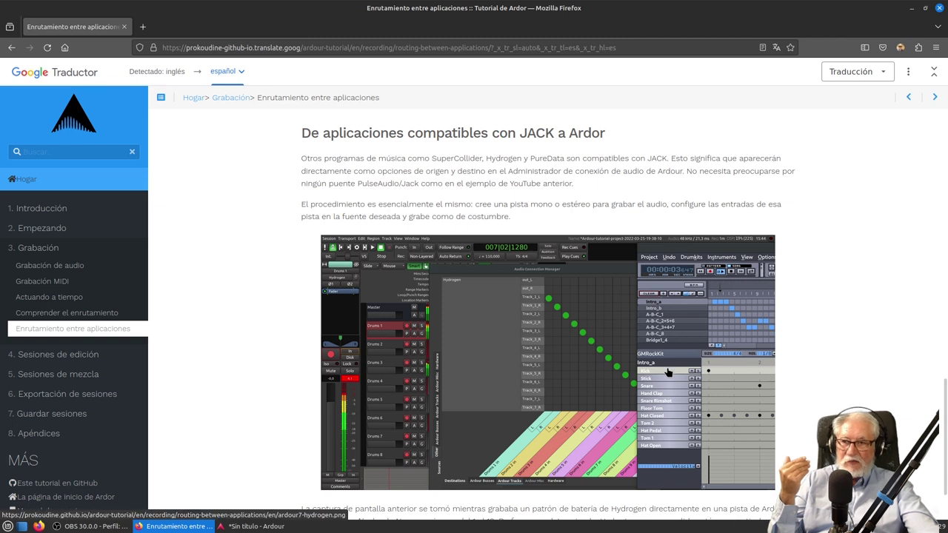
scroll(686, 249, "down", 1)
scroll(671, 153, "up", 2)
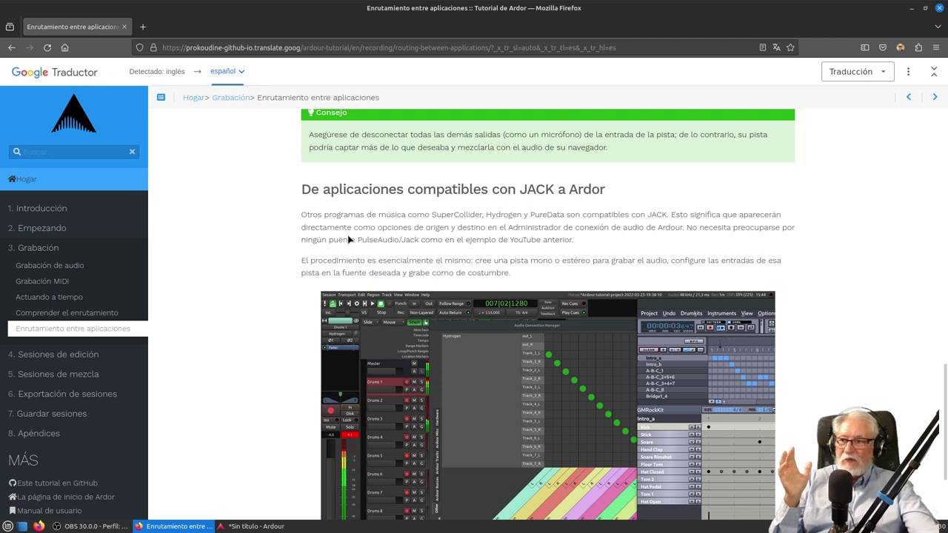
mouse_move(533, 237)
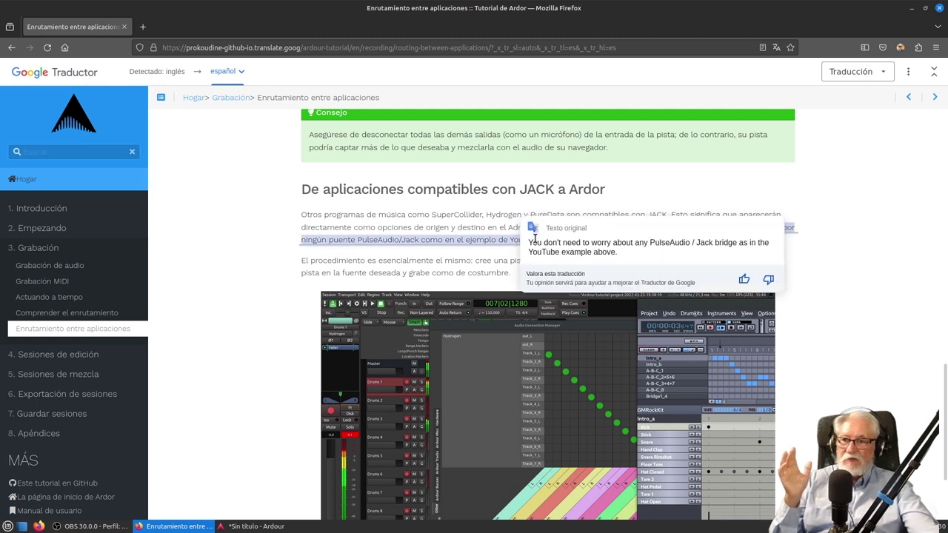